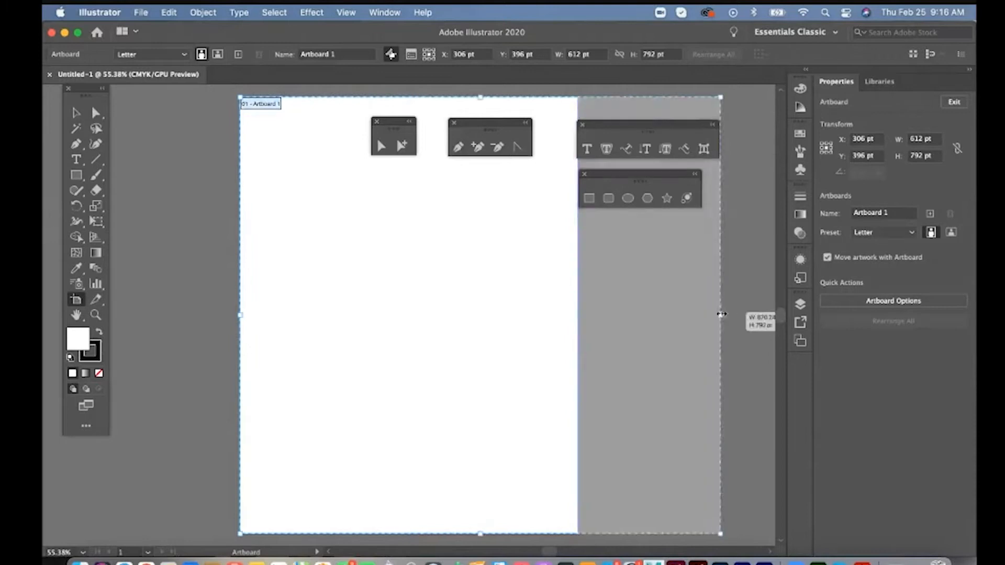
# - Shorten the artboard to a height of about 646 pt and leave artboard editing
pyautogui.moveTo(482, 533); pyautogui.dragTo(480, 453)
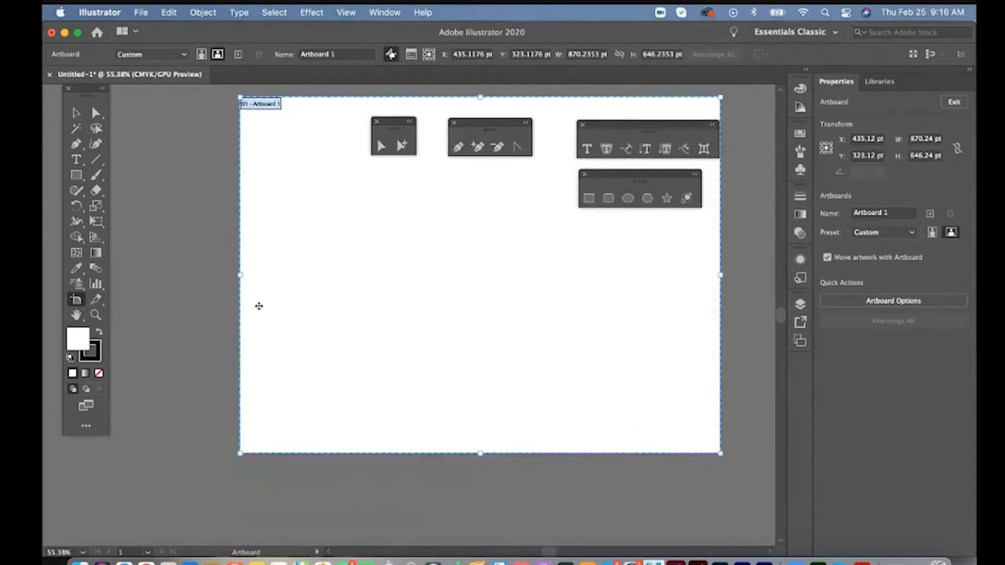
pyautogui.click(76, 113)
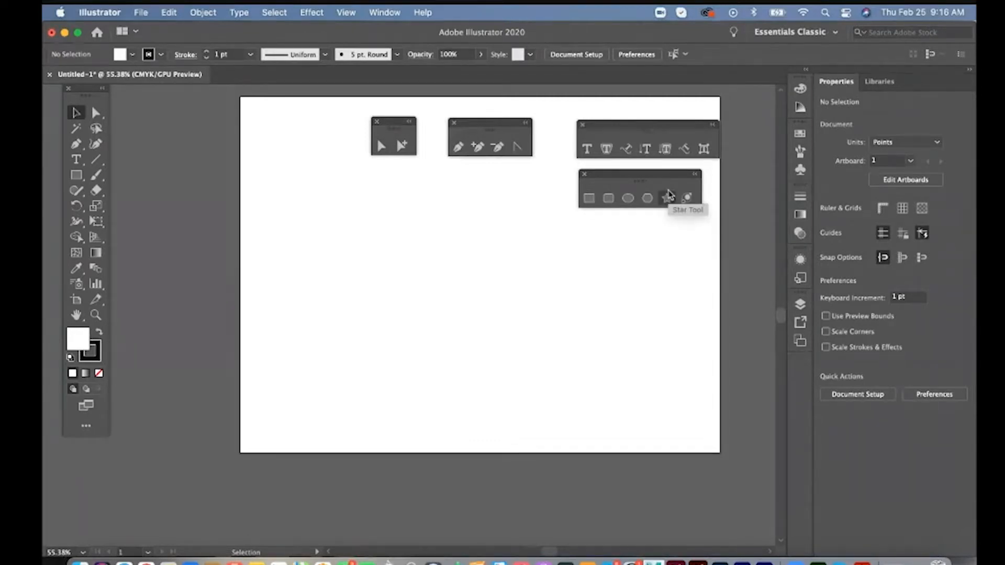
# - Detach the Paintbrush and Shape Builder tool groups and place them as floating palettes near the detached shape tools
pyautogui.moveTo(96, 175); pyautogui.dragTo(247, 182)
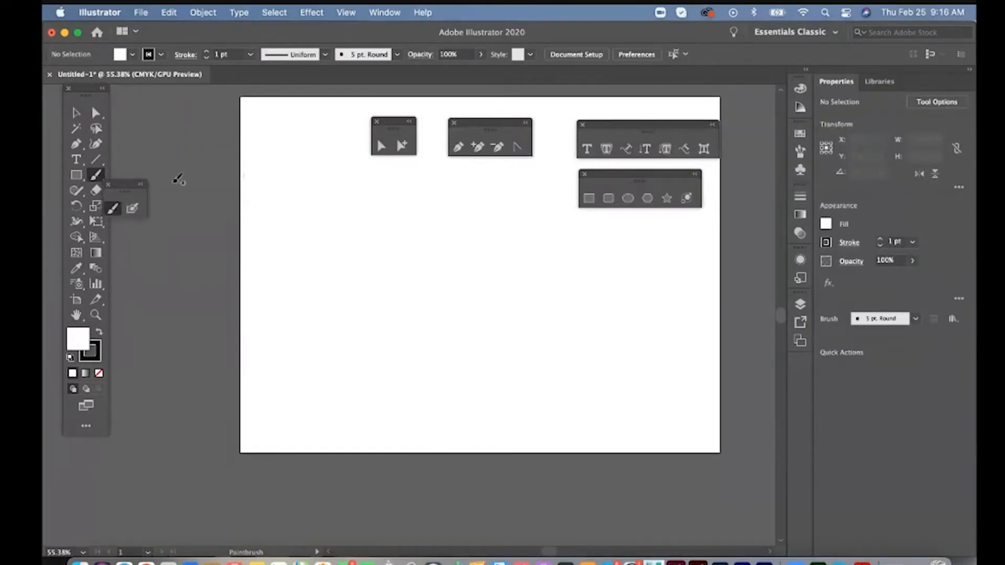
pyautogui.moveTo(131, 181); pyautogui.dragTo(511, 179)
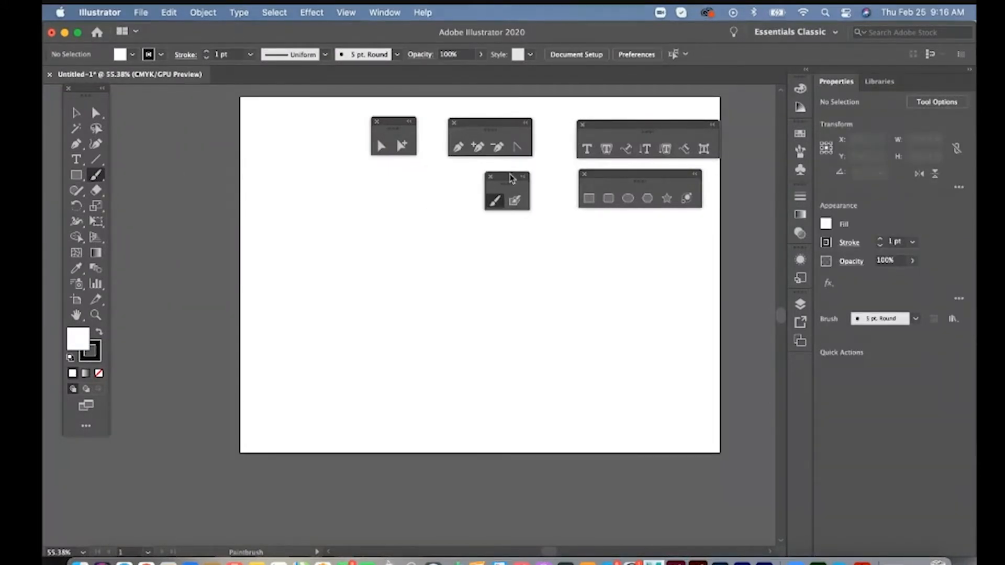
pyautogui.click(77, 238)
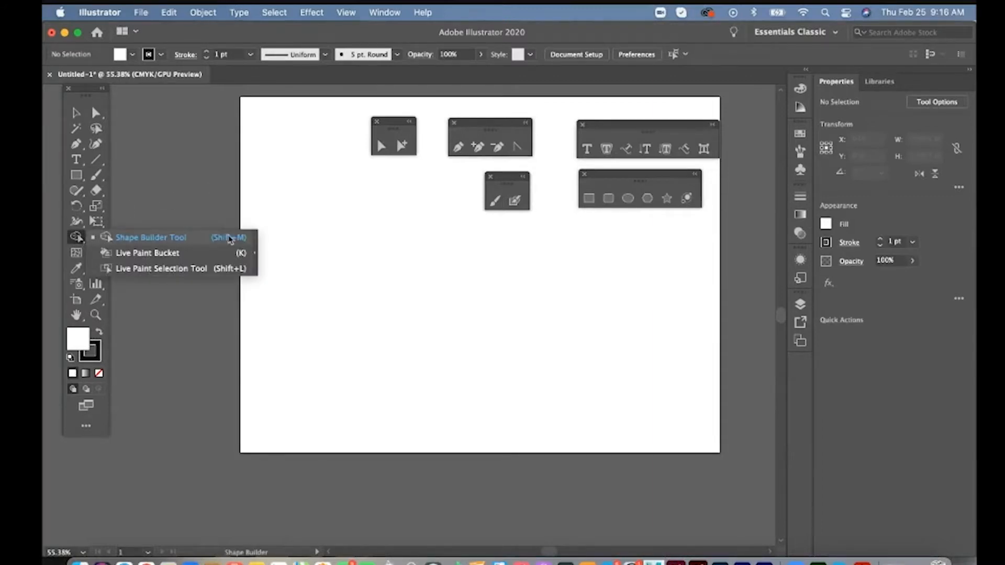
pyautogui.click(257, 253)
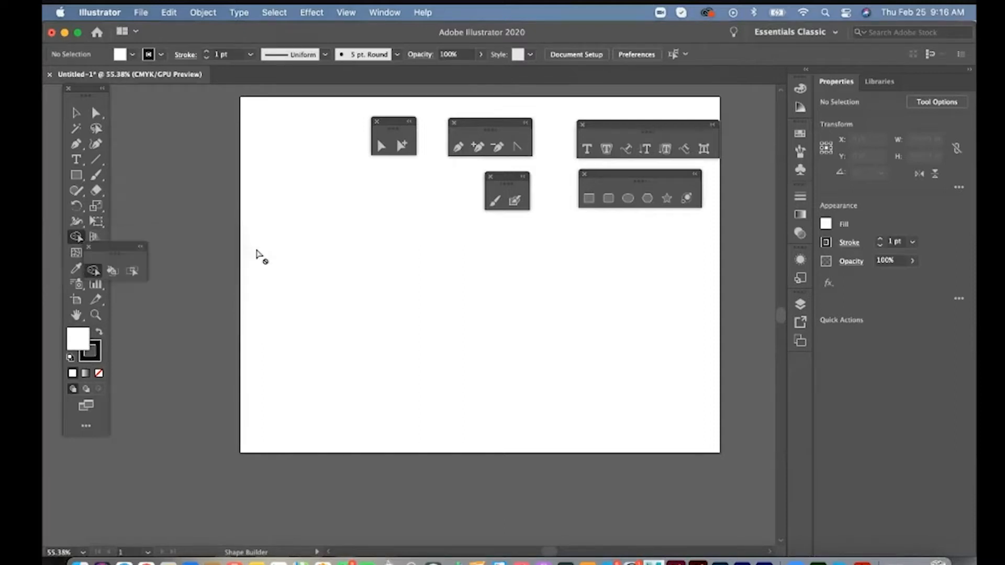
pyautogui.moveTo(119, 250); pyautogui.dragTo(670, 236)
# - Draw a four-pointed star about 381 pt wide and high on the left part of the artboard
pyautogui.press('z')
pyautogui.click(538, 256)
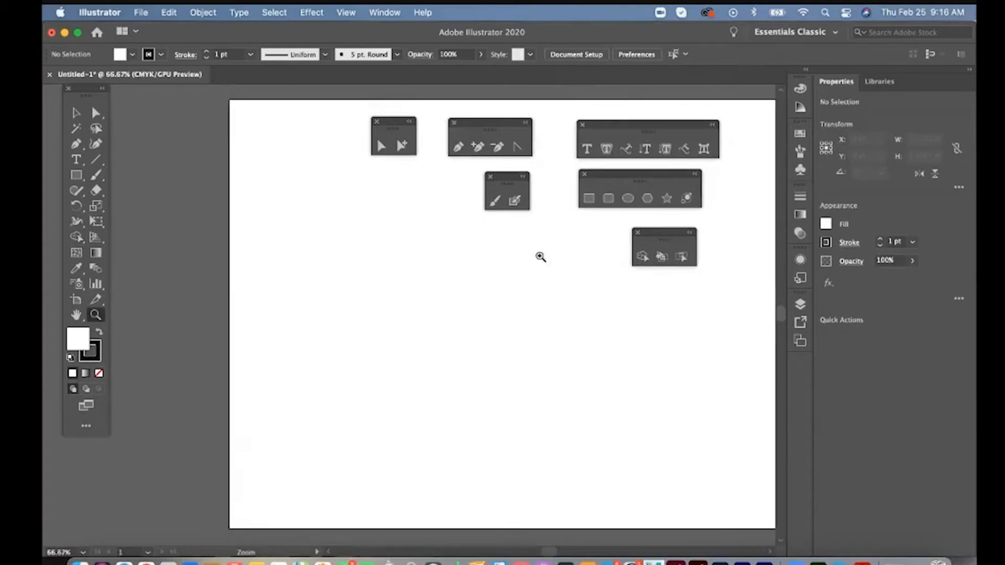
pyautogui.moveTo(569, 273); pyautogui.dragTo(223, 298)
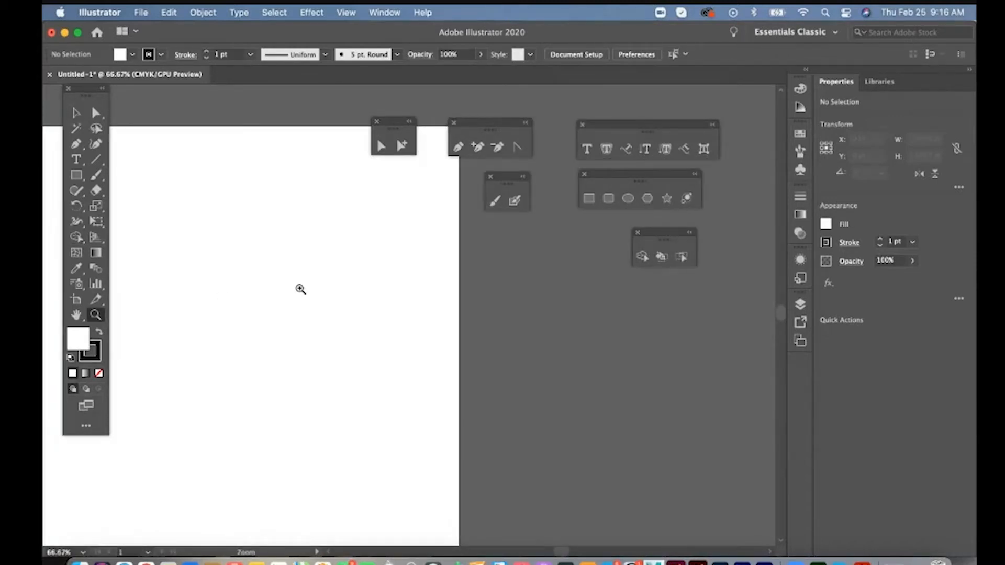
pyautogui.press('space')
pyautogui.moveTo(299, 288); pyautogui.dragTo(625, 262)
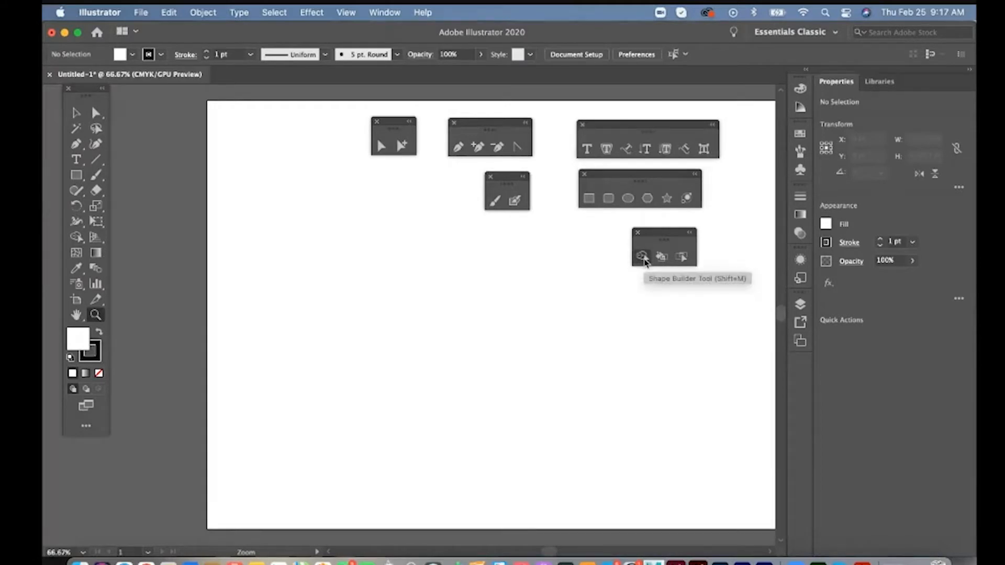
pyautogui.click(666, 197)
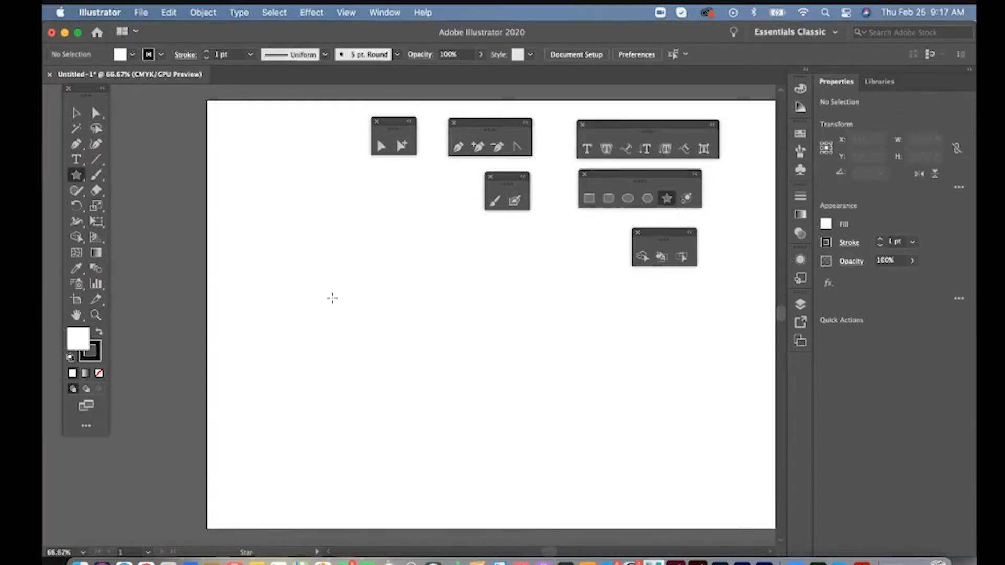
pyautogui.moveTo(331, 303); pyautogui.dragTo(459, 280)
pyautogui.press('Up')
pyautogui.press('Up')
pyautogui.press('Up')
pyautogui.press('Up')
pyautogui.press('Up')
pyautogui.press('Up')
pyautogui.press('Up')
pyautogui.press('Up')
pyautogui.press('Down')
pyautogui.press('Down')
pyautogui.press('Down')
pyautogui.press('Down')
pyautogui.press('Down')
pyautogui.press('Down')
pyautogui.press('Down')
pyautogui.press('Down')
pyautogui.press('Down')
pyautogui.press('Down')
pyautogui.press('Up')
pyautogui.press('Up')
pyautogui.press('Down')
# - Fill the star with yellow, remove its stroke and deselect it
pyautogui.click(133, 54)
pyautogui.click(97, 78)
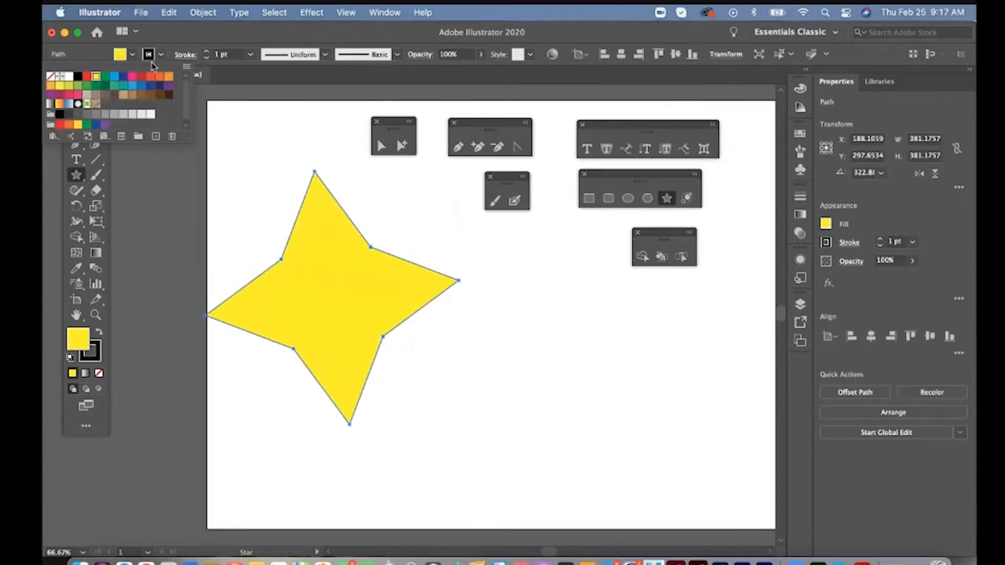
pyautogui.click(160, 57)
pyautogui.click(161, 57)
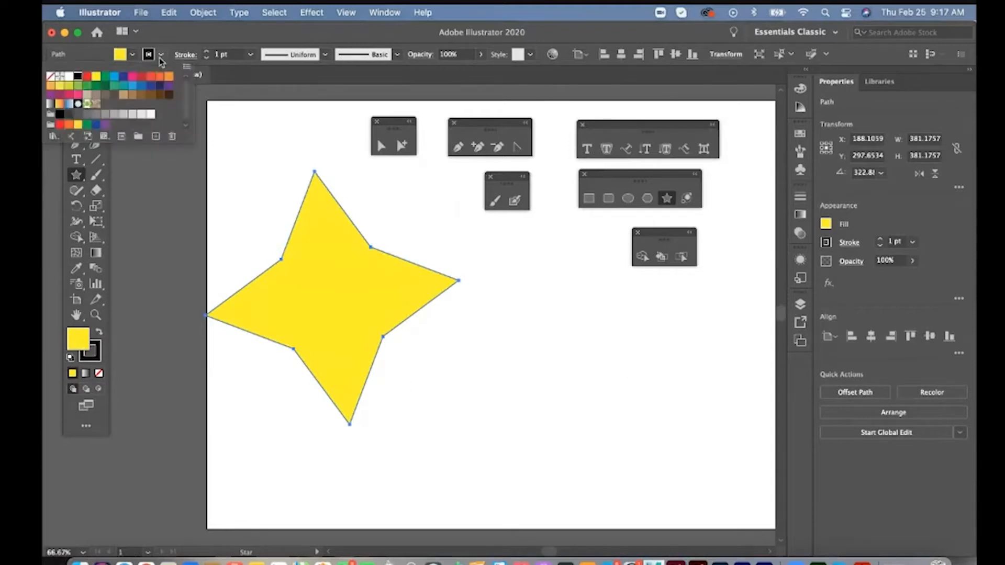
pyautogui.click(49, 79)
pyautogui.click(77, 116)
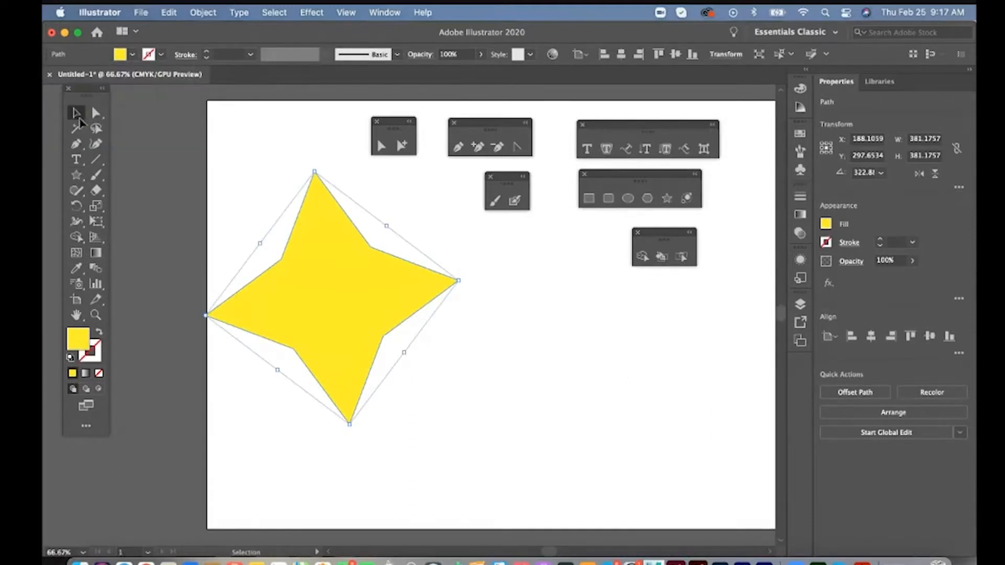
pyautogui.click(588, 229)
# - Draw a rectangle about 357 by 81 pt overlapping the star's right side and fill it with light blue
pyautogui.click(589, 199)
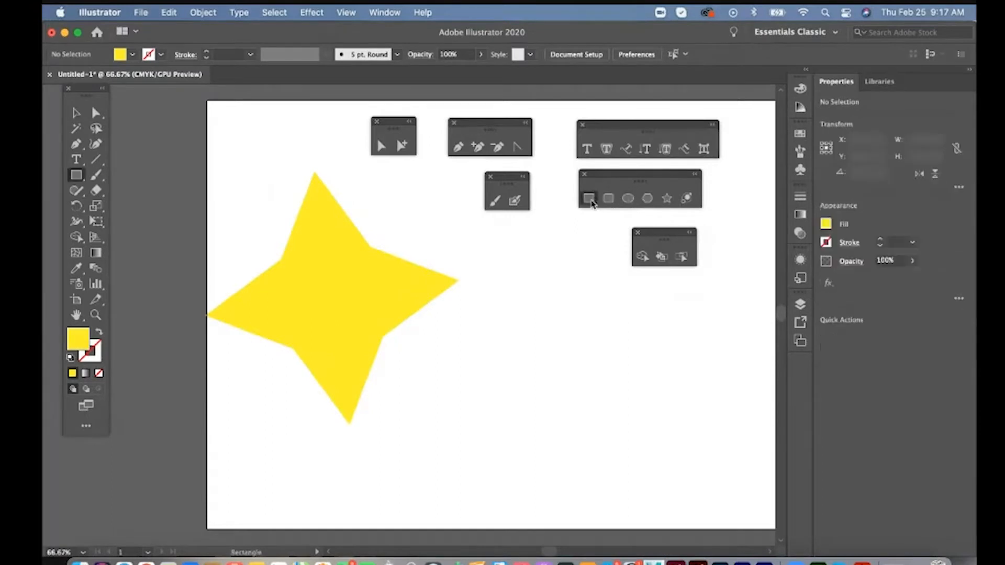
pyautogui.moveTo(352, 299); pyautogui.dragTo(591, 352)
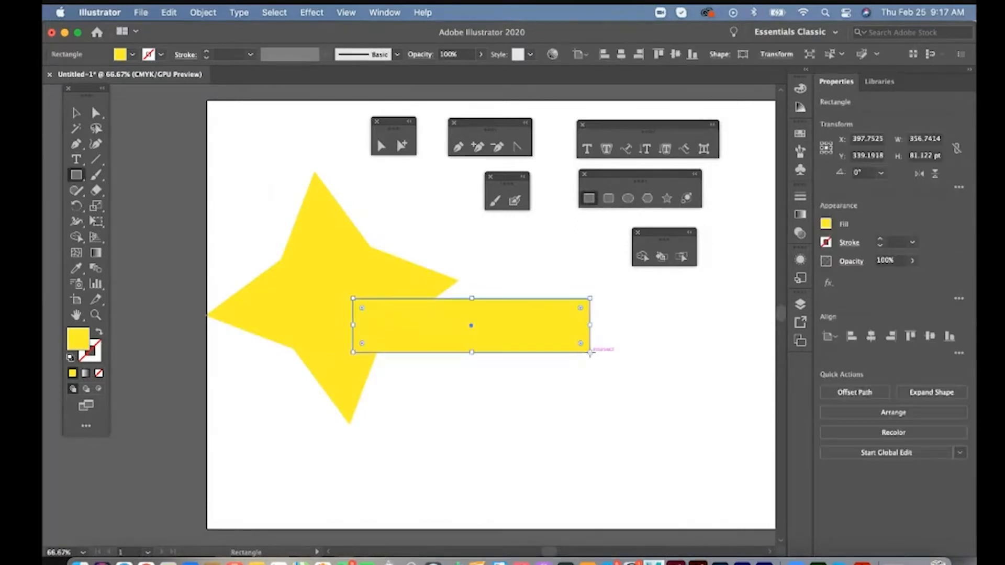
pyautogui.click(132, 55)
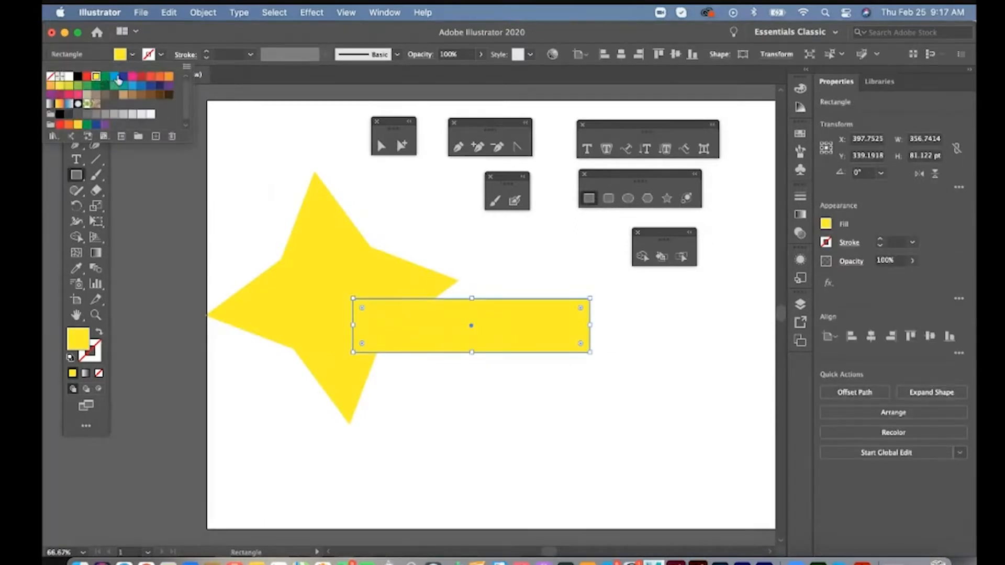
pyautogui.click(115, 76)
pyautogui.click(552, 44)
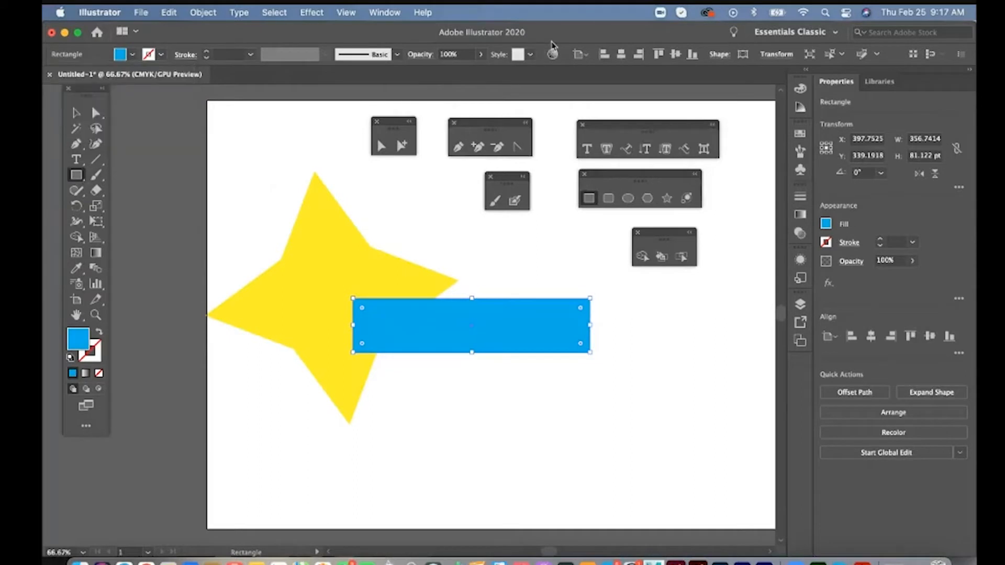
# - Select the blue rectangle and the yellow star together and clear the selection again
pyautogui.click(77, 128)
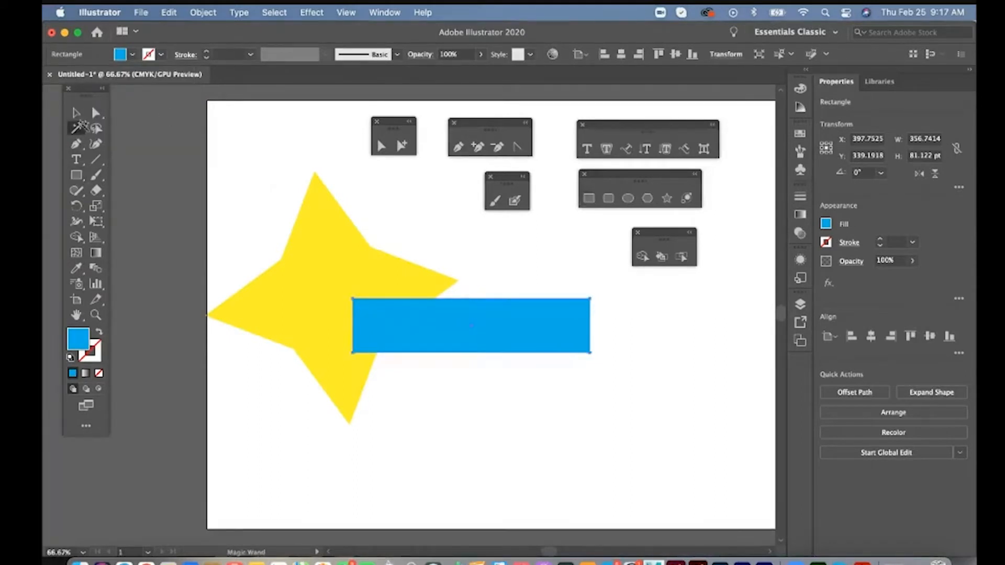
pyautogui.click(125, 131)
pyautogui.click(76, 113)
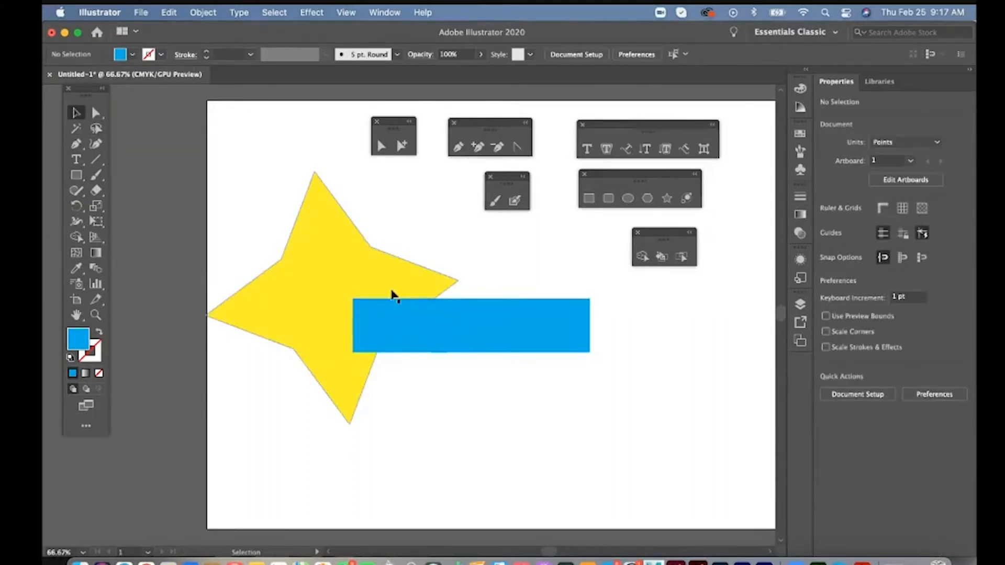
pyautogui.click(413, 324)
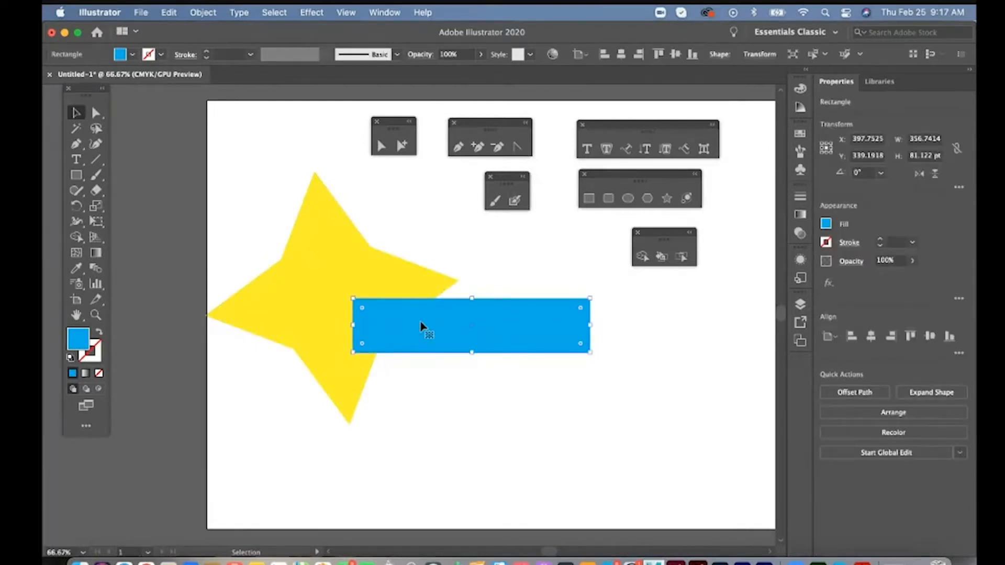
pyautogui.keyDown('shift'); pyautogui.click(333, 285); pyautogui.keyUp('shift')
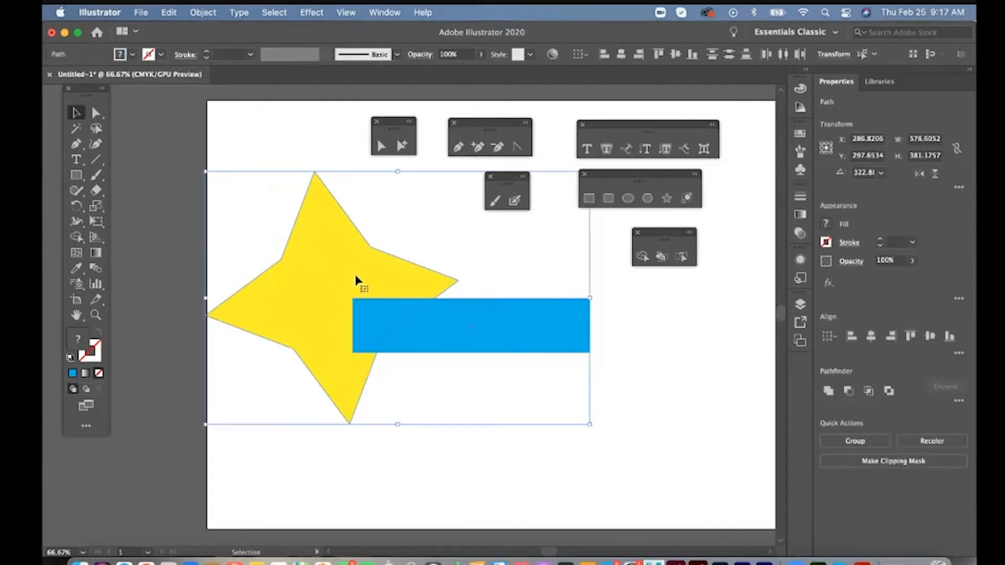
pyautogui.click(518, 459)
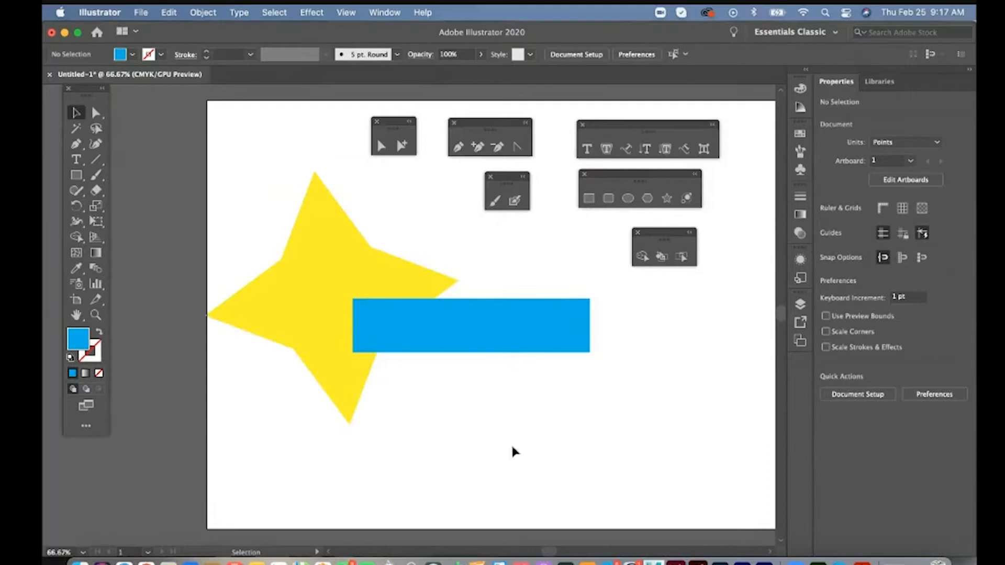
# - Select the star and rectangle and merge them into one blue shape with the Shape Builder tool
pyautogui.moveTo(517, 453); pyautogui.dragTo(335, 291)
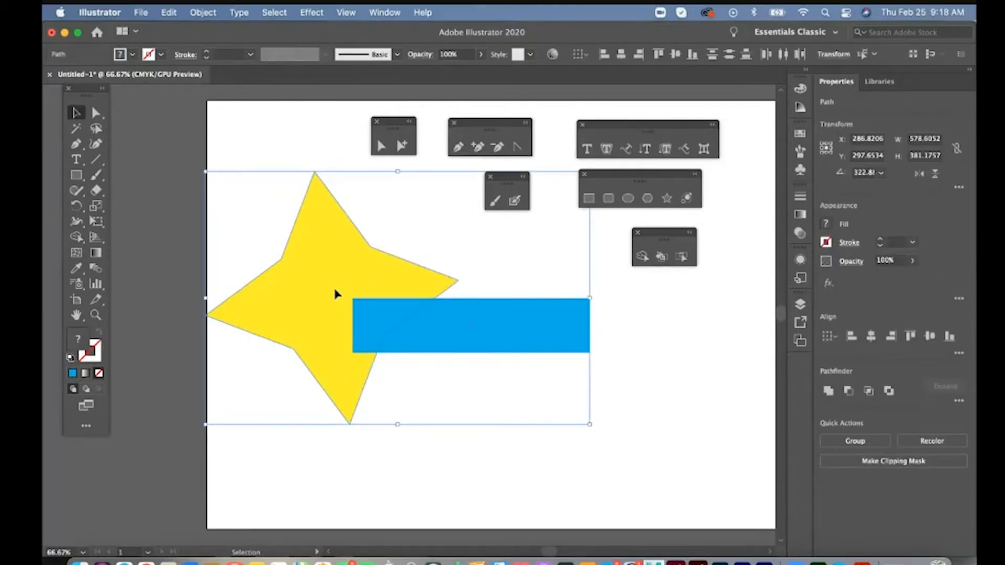
pyautogui.click(642, 257)
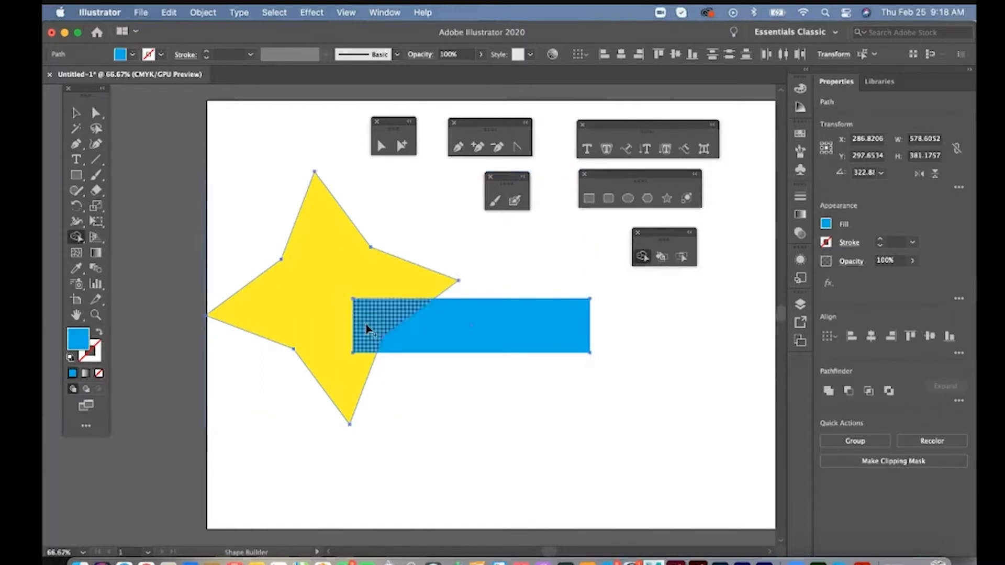
pyautogui.moveTo(449, 336); pyautogui.dragTo(324, 314)
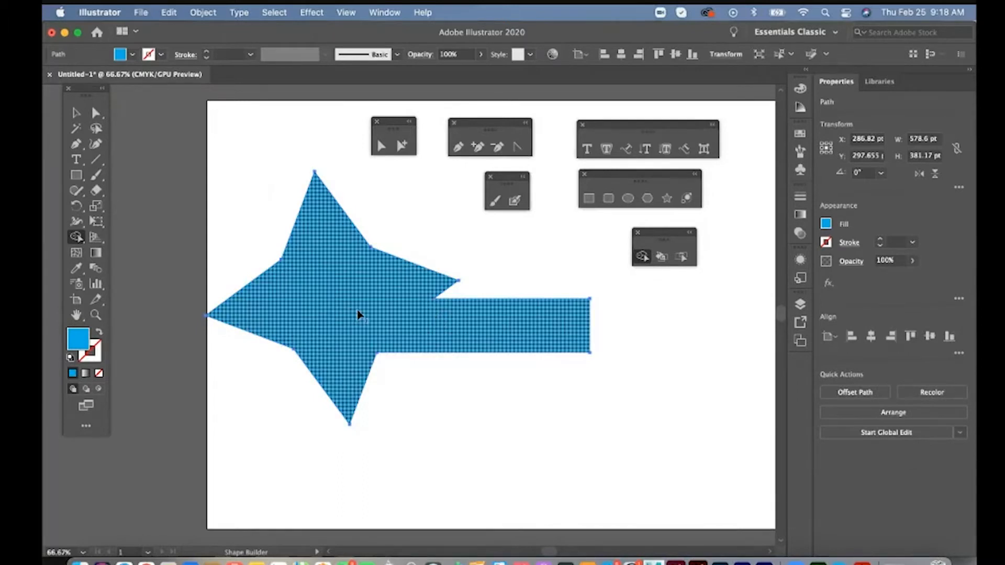
pyautogui.press('super+z')
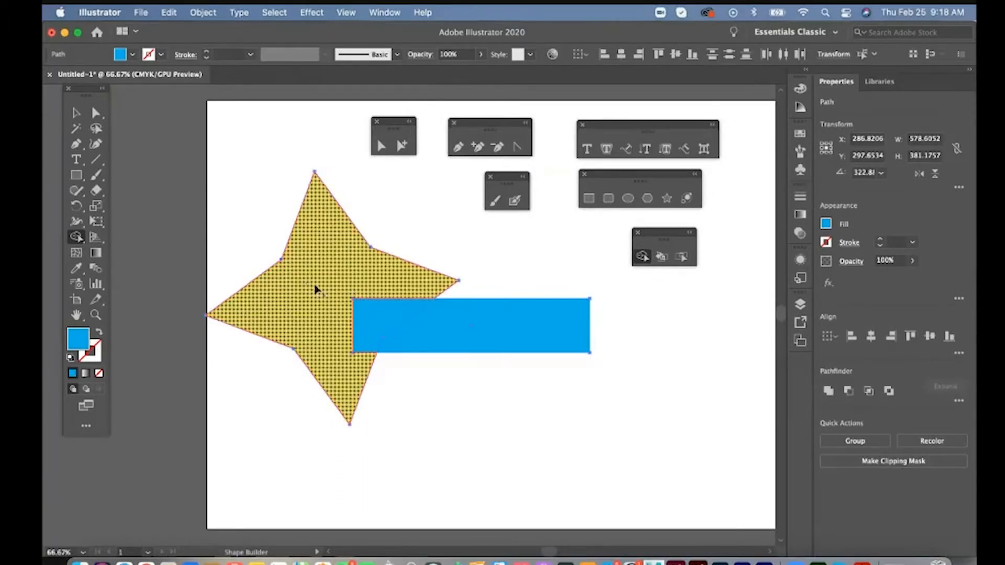
pyautogui.moveTo(315, 289); pyautogui.dragTo(454, 336)
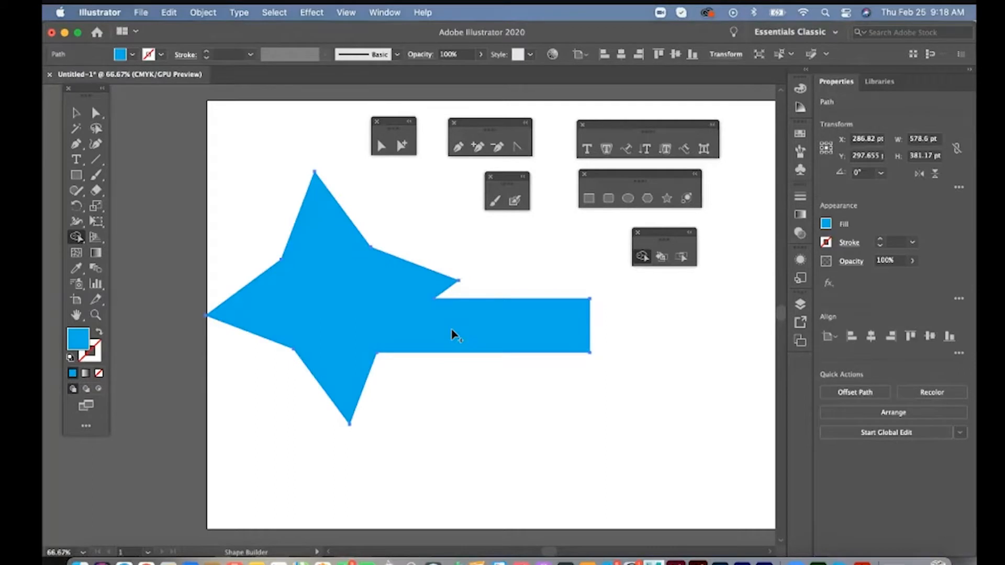
# - Change the merged shape's fill to yellow
pyautogui.click(133, 57)
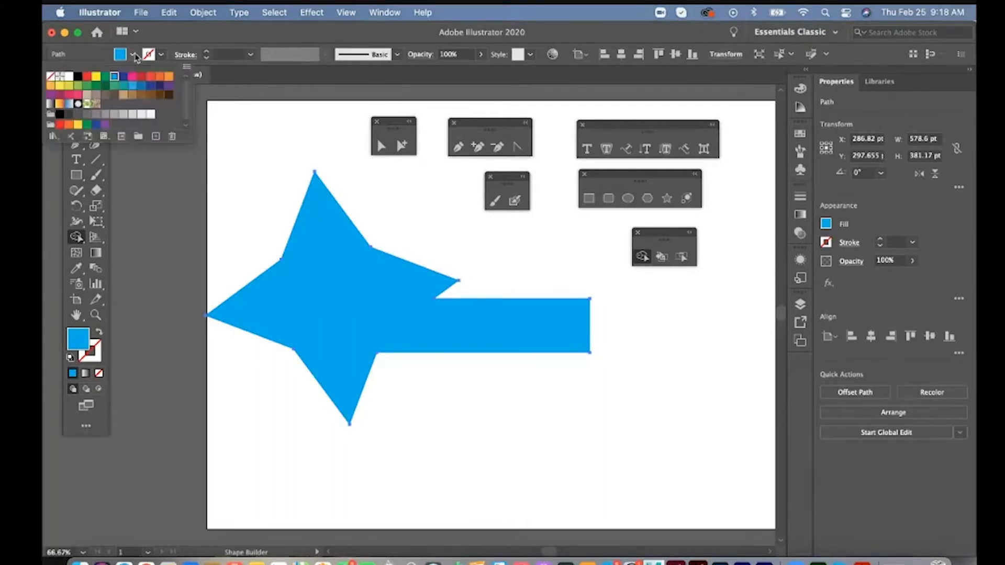
pyautogui.click(96, 77)
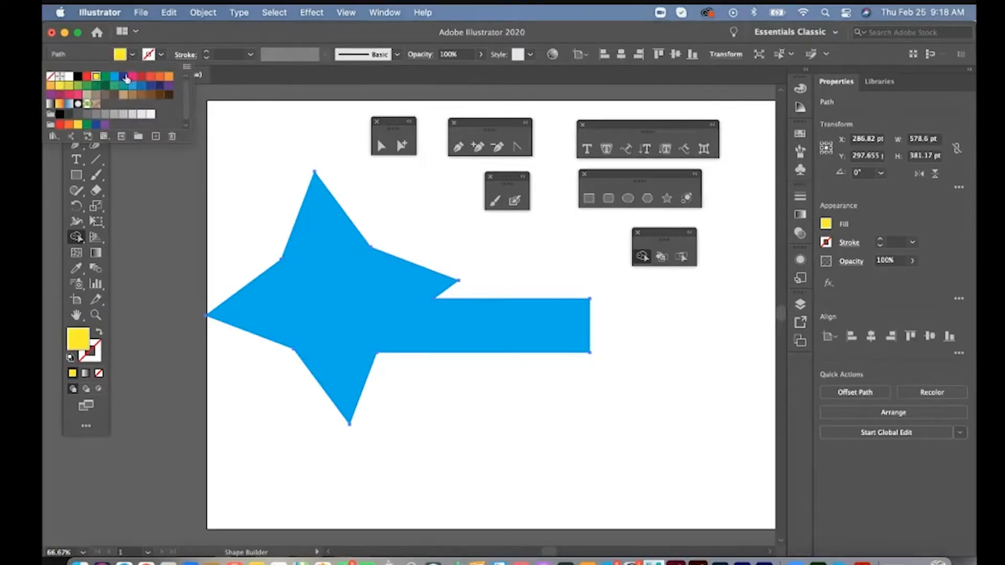
pyautogui.click(77, 88)
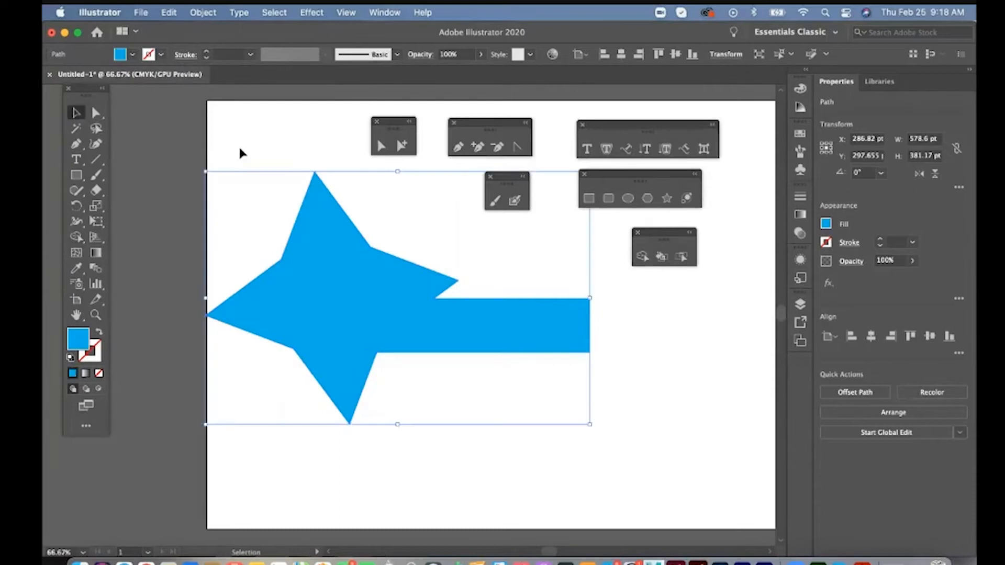
pyautogui.click(132, 55)
pyautogui.click(97, 77)
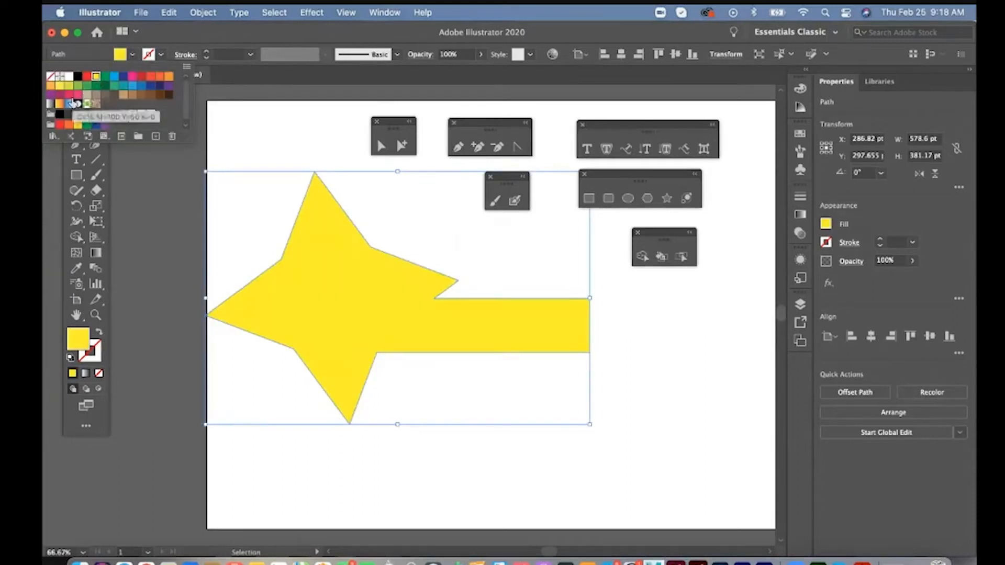
# - Fill the merged shape with the white-to-black gradient and open the Fruits and Vegetables gradient library beside it
pyautogui.click(50, 104)
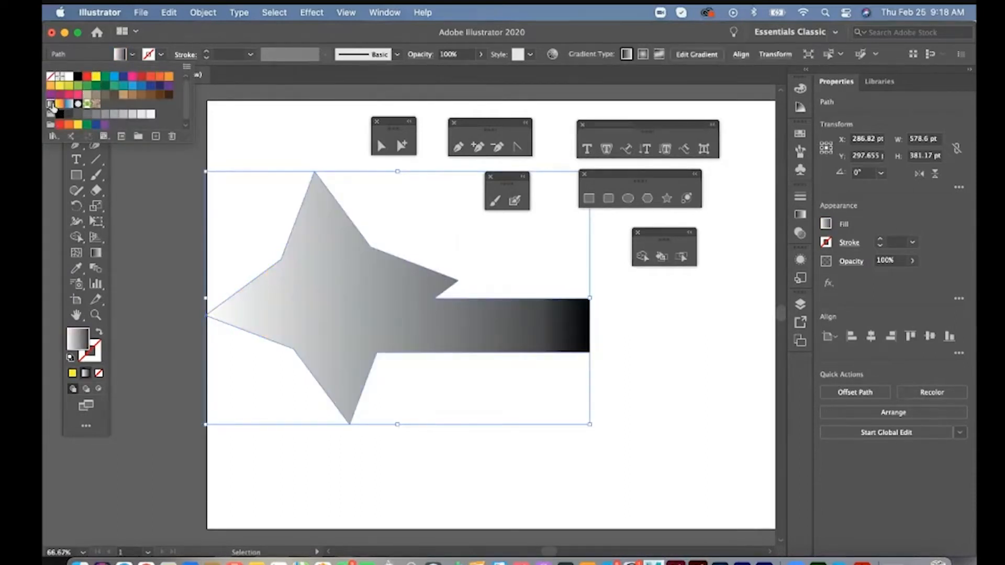
pyautogui.click(54, 140)
pyautogui.moveTo(72, 240)
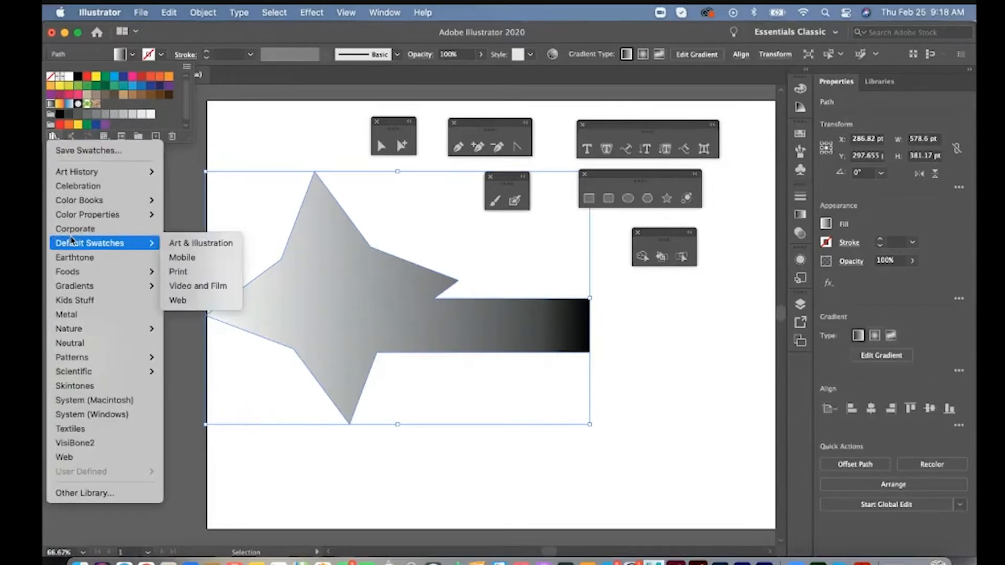
pyautogui.moveTo(70, 290)
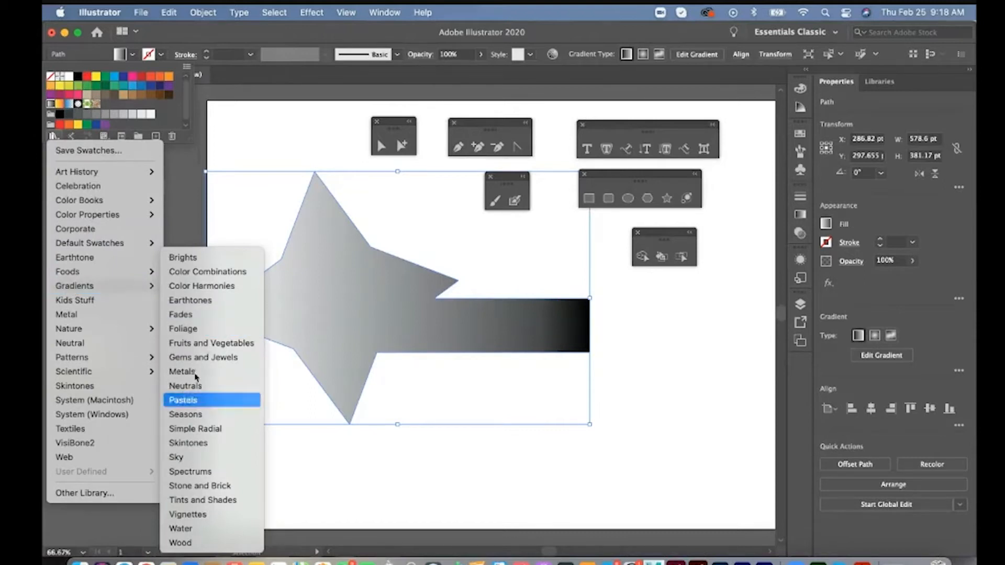
pyautogui.click(190, 343)
pyautogui.click(275, 325)
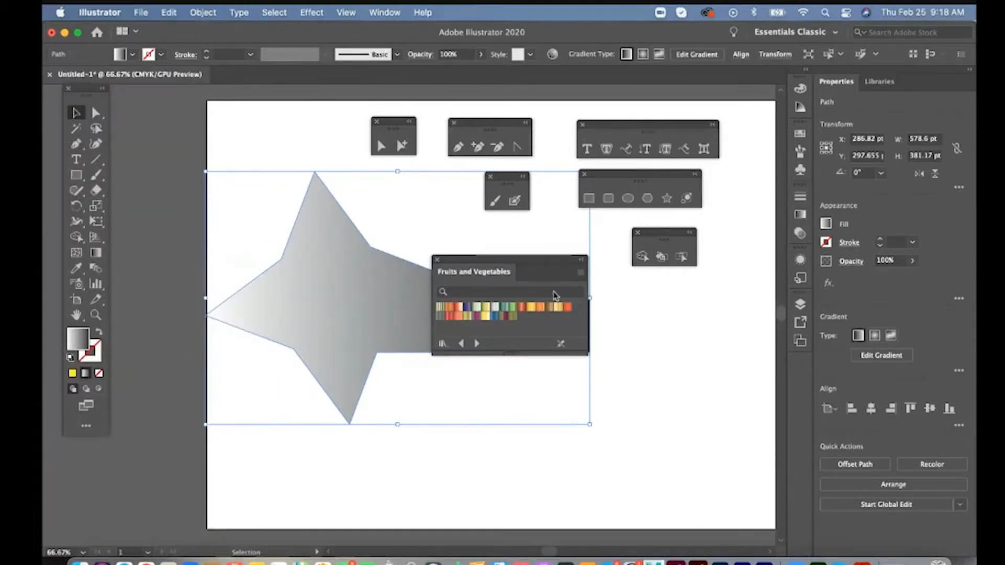
pyautogui.moveTo(508, 271); pyautogui.dragTo(677, 293)
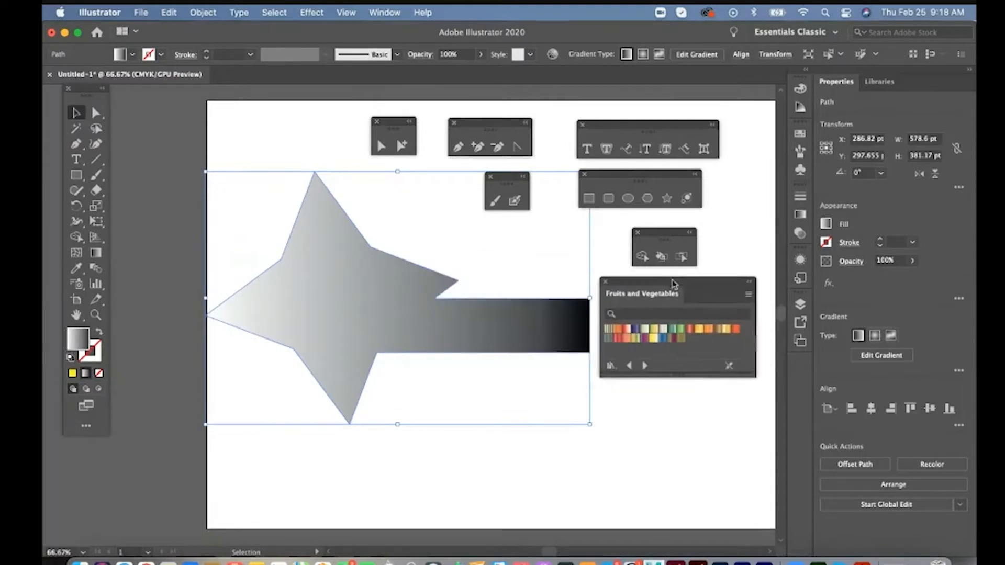
# - Fill the merged shape with an orange gradient from the Fruits and Vegetables library and scale it down to about 289 by 191 pt
pyautogui.click(709, 329)
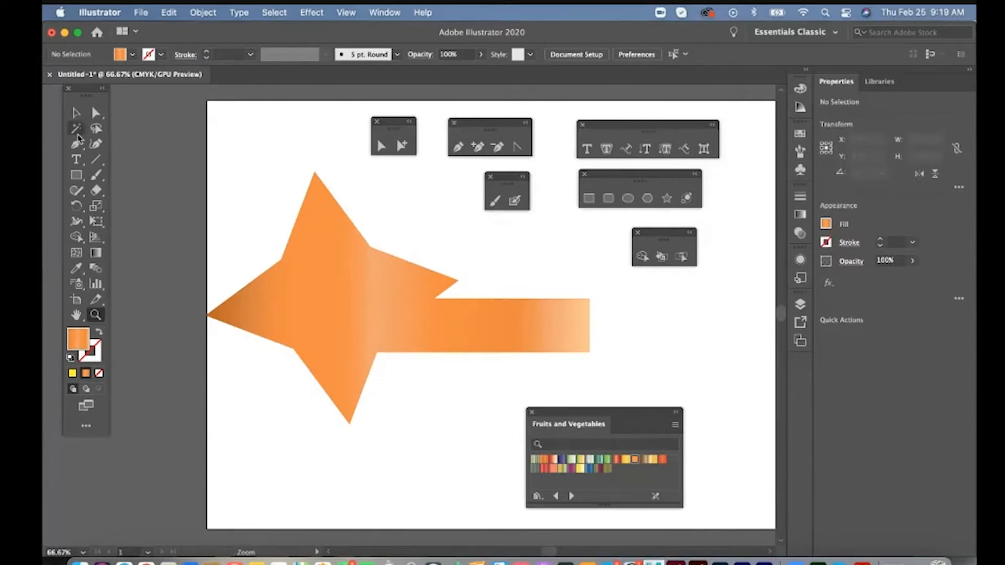
pyautogui.click(76, 113)
pyautogui.click(313, 233)
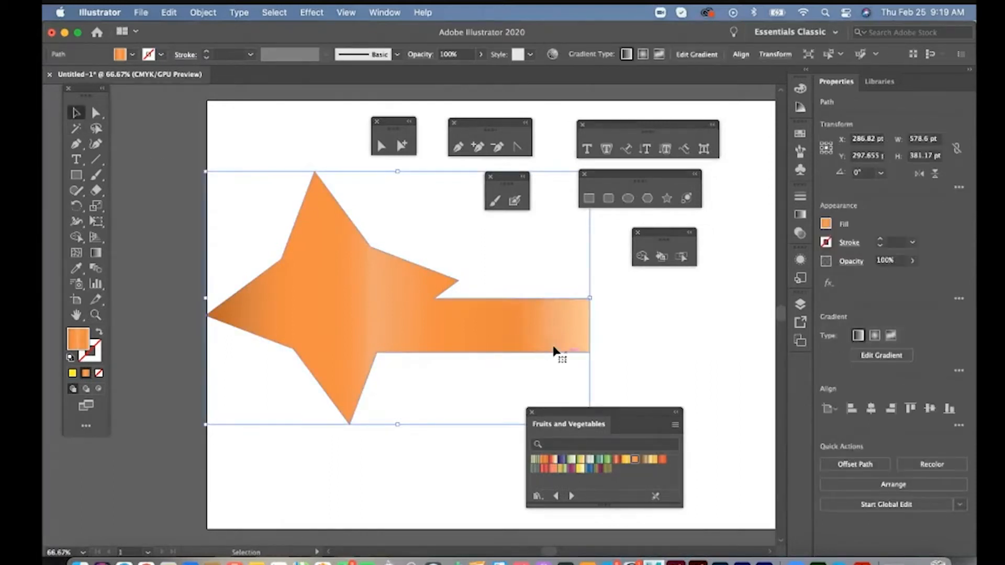
pyautogui.moveTo(204, 172); pyautogui.dragTo(397, 277)
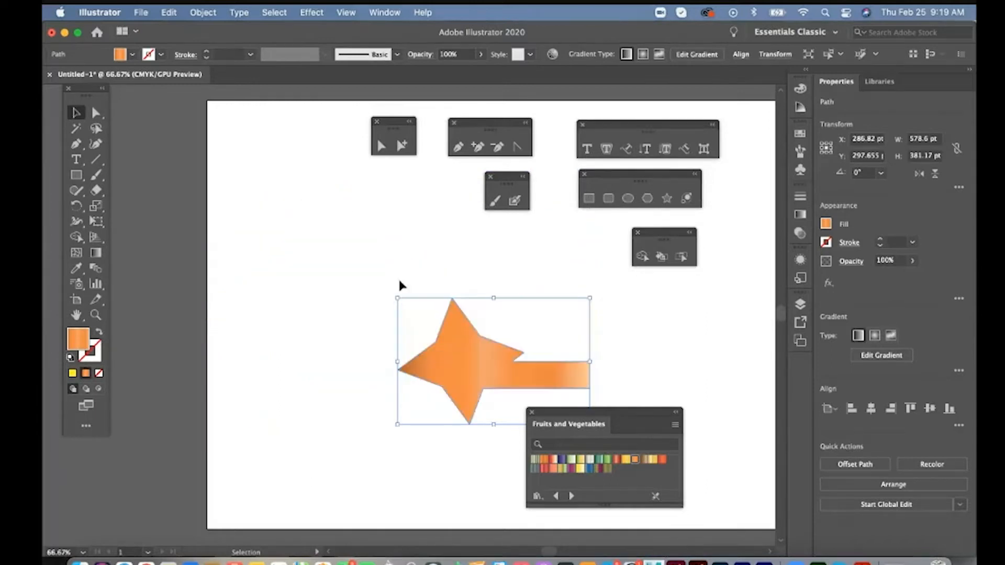
# - Move the orange gradient shape off the artboard onto the canvas beside its left edge
pyautogui.moveTo(449, 343); pyautogui.dragTo(176, 205)
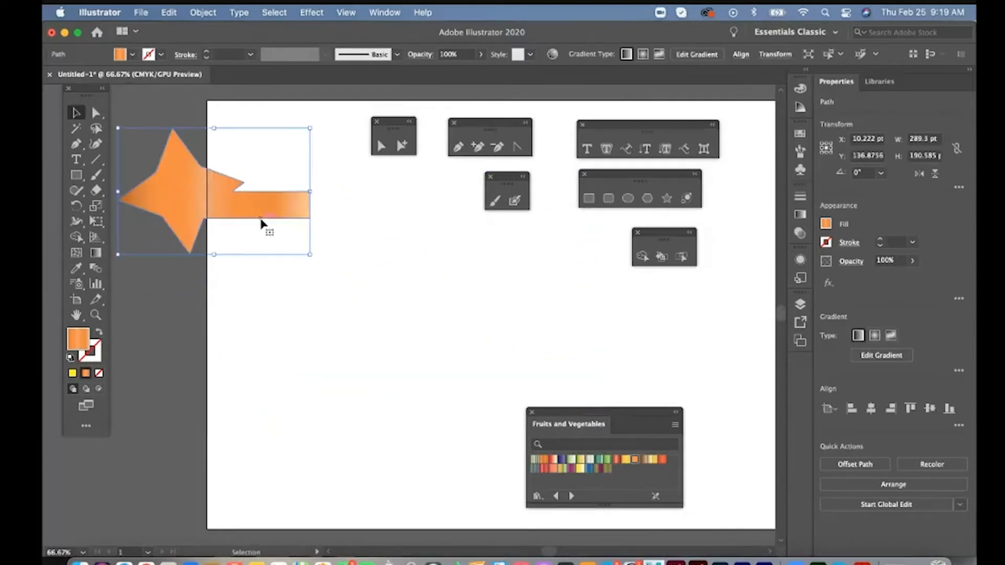
pyautogui.moveTo(254, 274); pyautogui.dragTo(387, 277)
pyautogui.moveTo(321, 199); pyautogui.dragTo(184, 180)
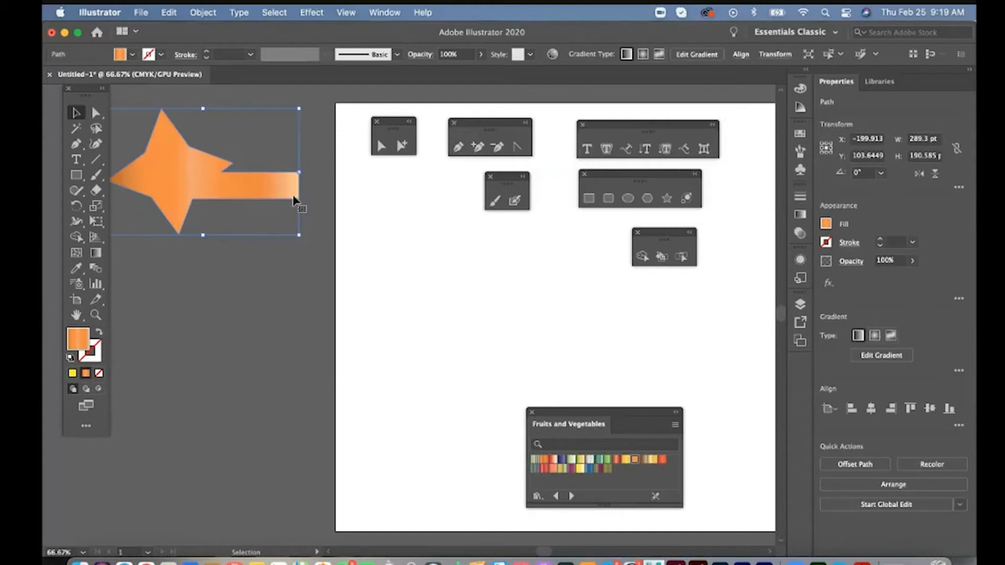
pyautogui.moveTo(381, 230); pyautogui.dragTo(215, 167)
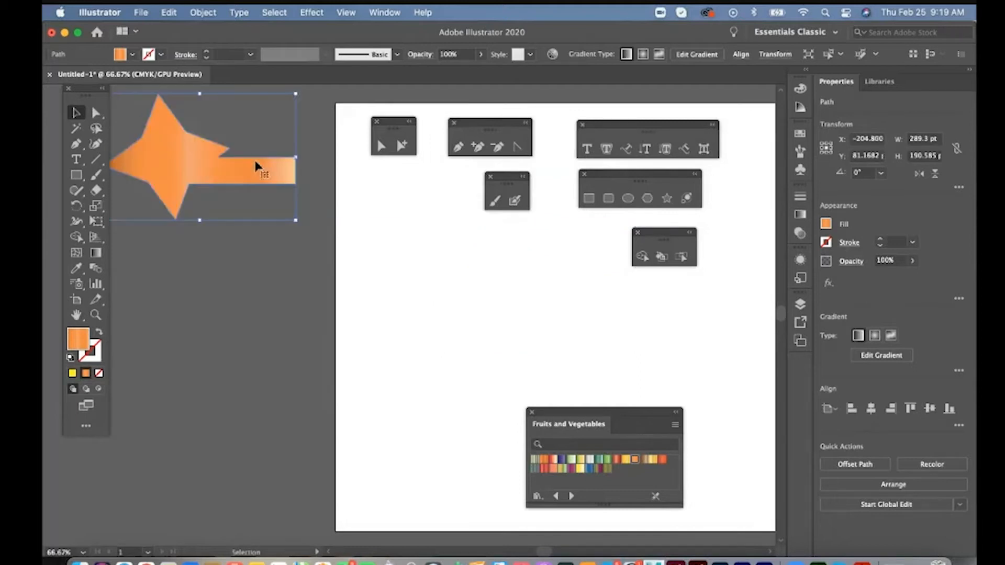
# - Draw a 14-pointed star about 387 by 382 pt on the empty artboard and fill it with yellow
pyautogui.hscroll(5, 444, 256)
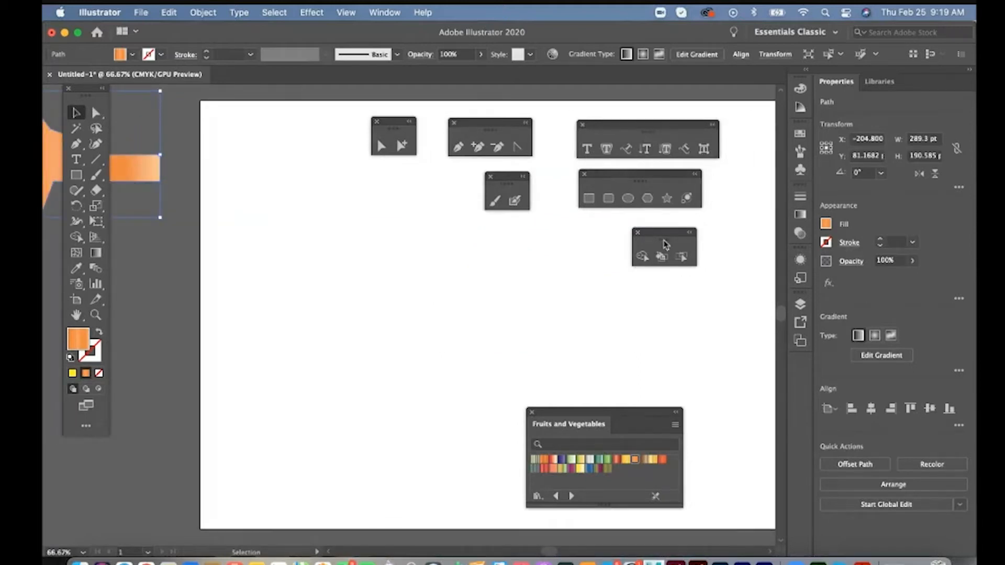
pyautogui.click(667, 197)
pyautogui.moveTo(316, 249); pyautogui.dragTo(351, 277)
pyautogui.click(133, 54)
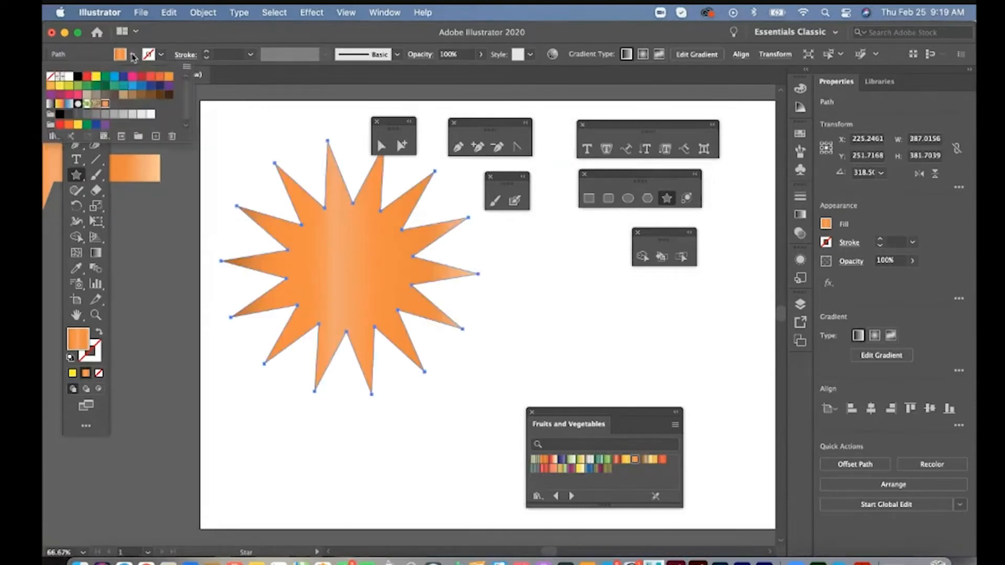
pyautogui.click(96, 78)
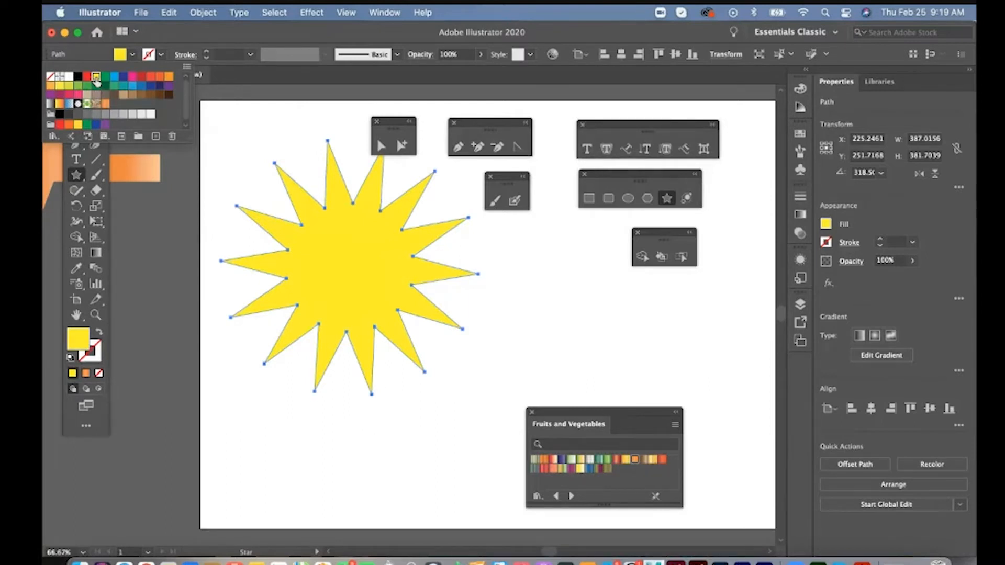
# - Draw a circle about 219 pt wide overlapping the star's lower right area and fill it with CMYK Red
pyautogui.press('l')
pyautogui.moveTo(444, 258); pyautogui.dragTo(526, 260)
pyautogui.click(132, 54)
pyautogui.click(87, 76)
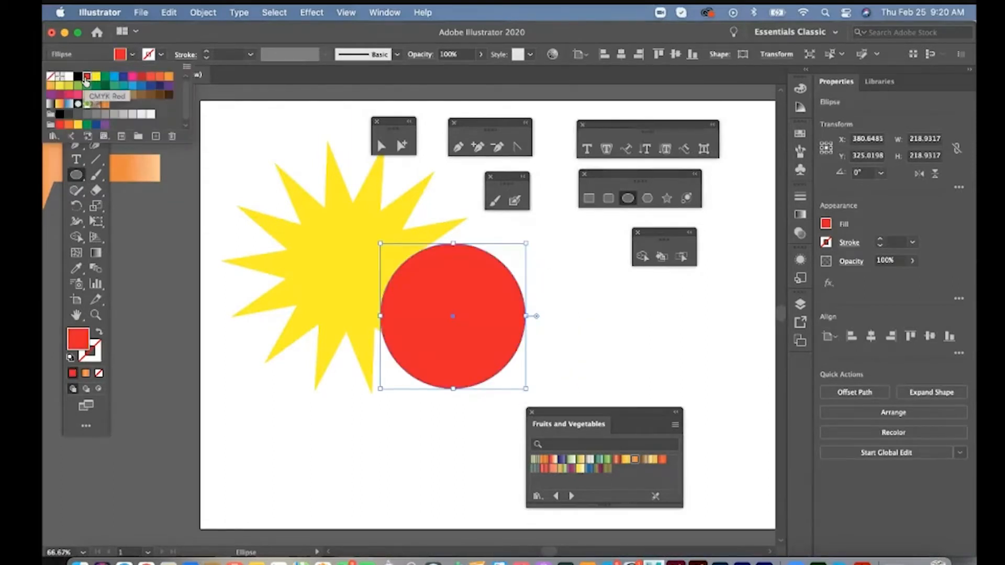
pyautogui.click(287, 46)
# - Move the red circle up and left so that it overlaps more of the yellow star
pyautogui.click(76, 113)
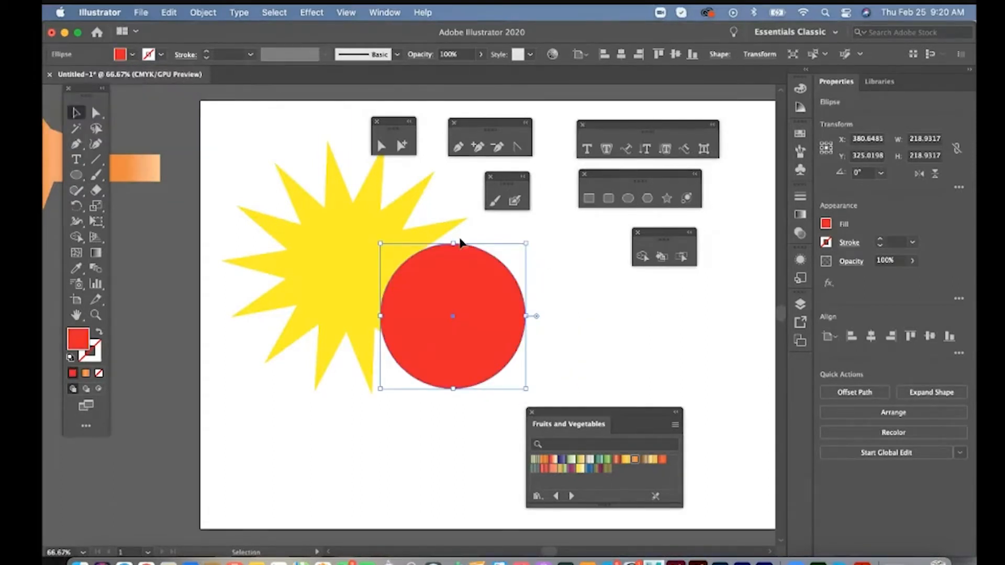
pyautogui.moveTo(444, 280); pyautogui.dragTo(435, 257)
pyautogui.moveTo(435, 257); pyautogui.dragTo(410, 273)
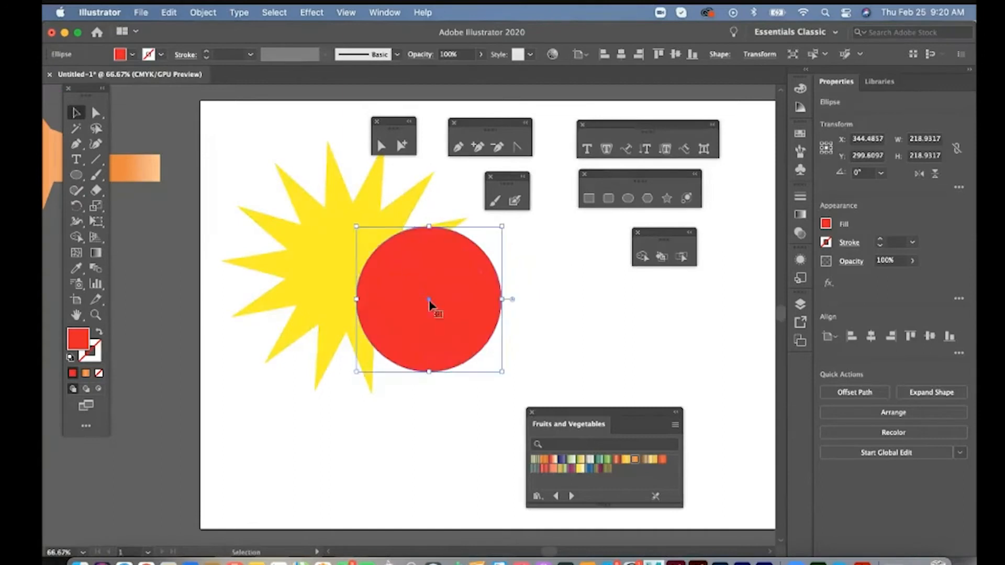
# - Send the red circle behind the star, bring it back to the front and clear the selection
pyautogui.rightClick(455, 278)
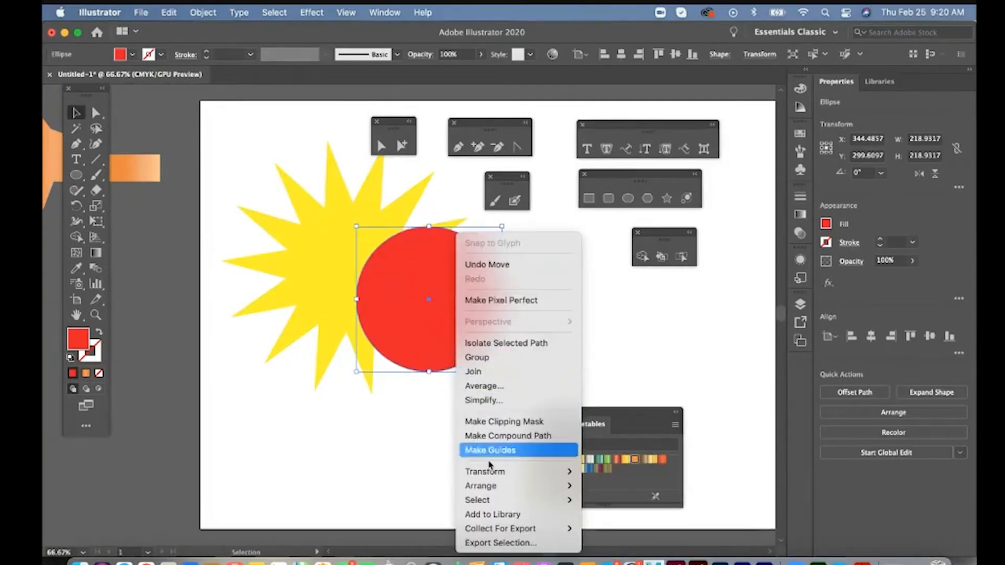
pyautogui.moveTo(497, 486)
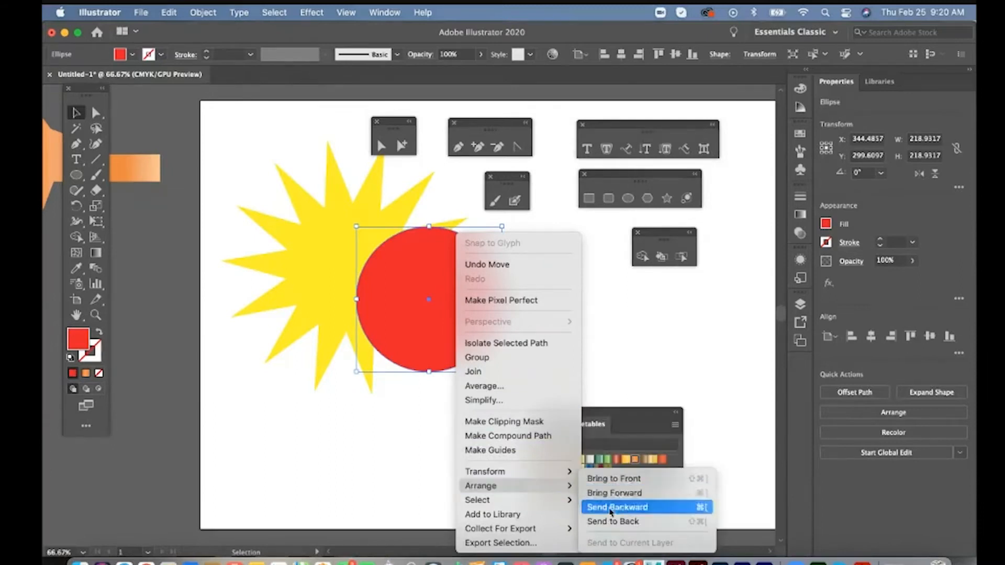
pyautogui.click(611, 522)
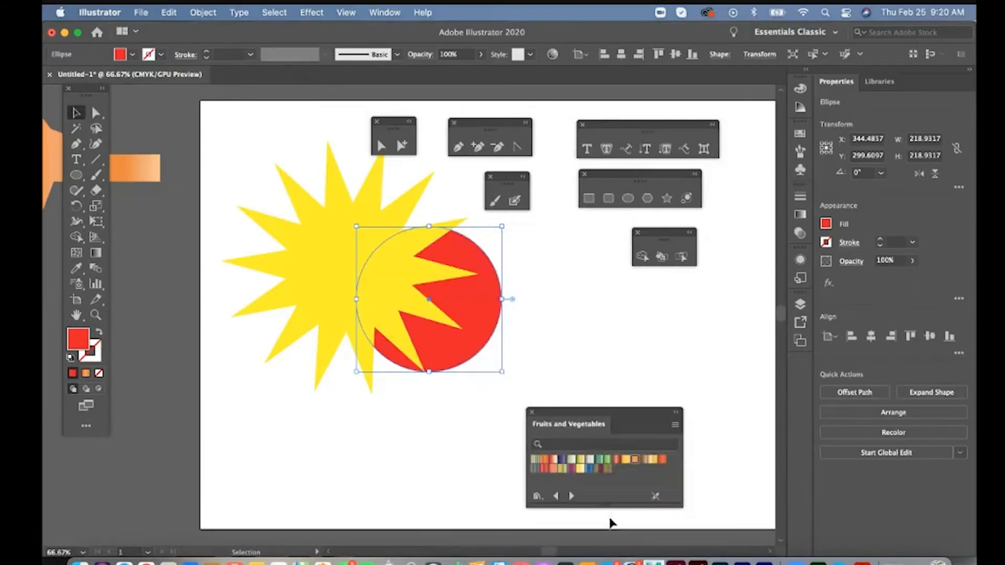
pyautogui.rightClick(481, 340)
pyautogui.click(652, 478)
pyautogui.click(641, 293)
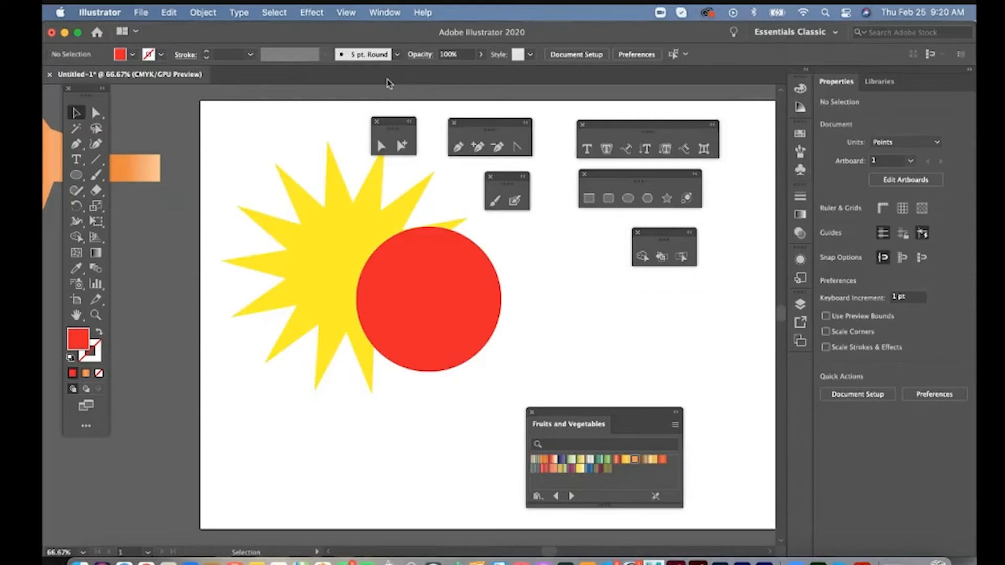
# - Show the Pathfinder options and place them beside the star and circle
pyautogui.click(388, 14)
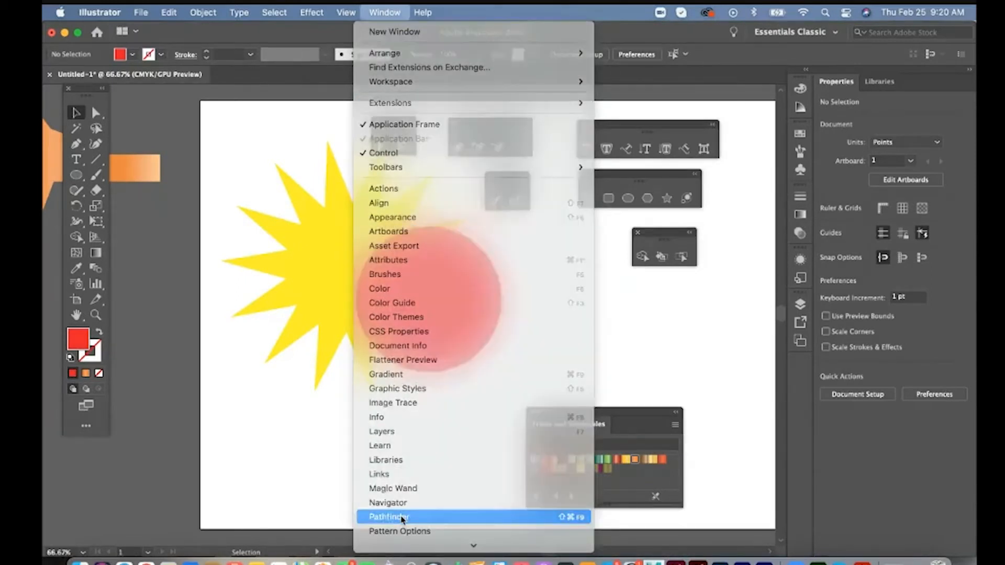
pyautogui.click(402, 517)
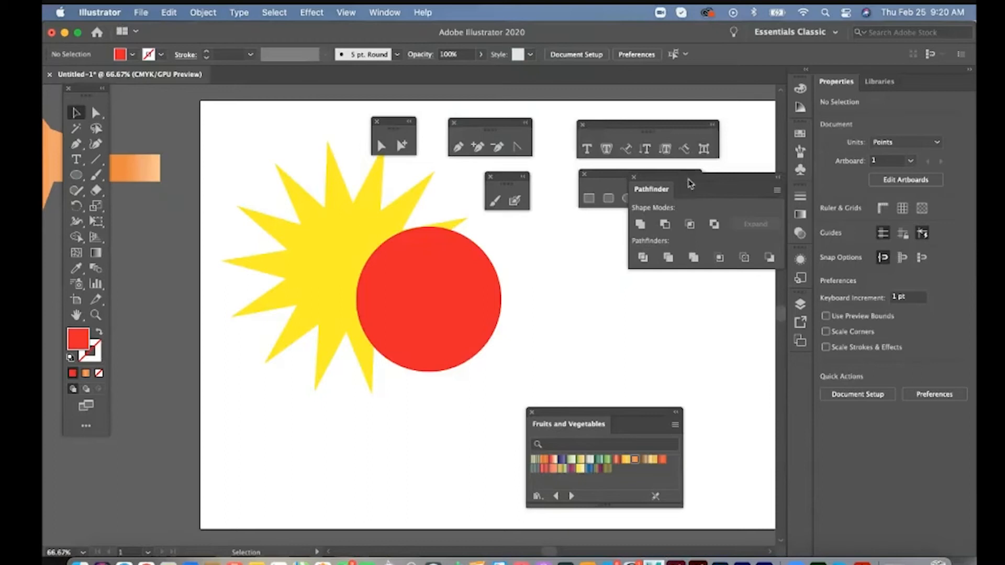
pyautogui.moveTo(689, 184); pyautogui.dragTo(613, 251)
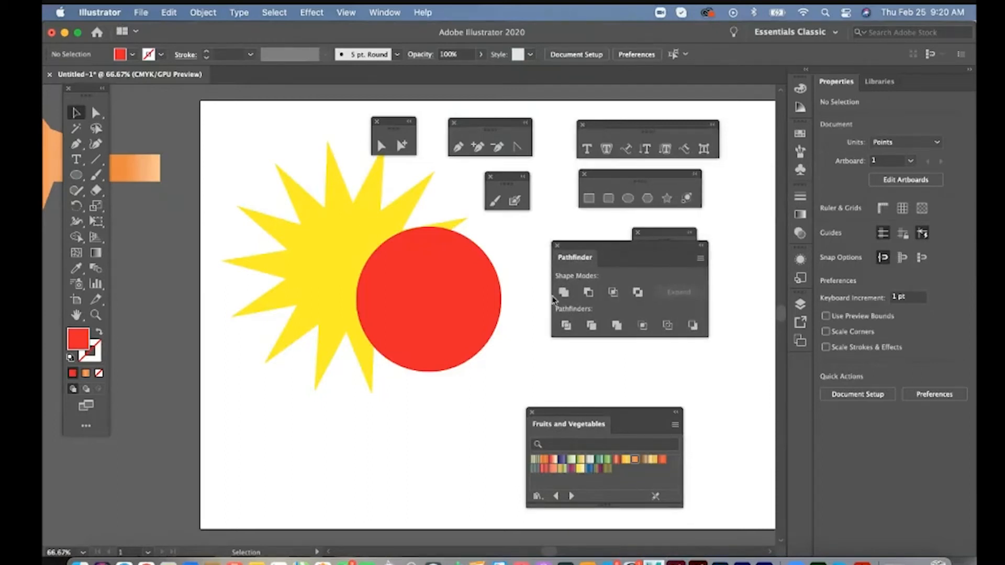
# - Select the circle and star together, combine them with Pathfinder's Unite and undo the merge
pyautogui.click(424, 281)
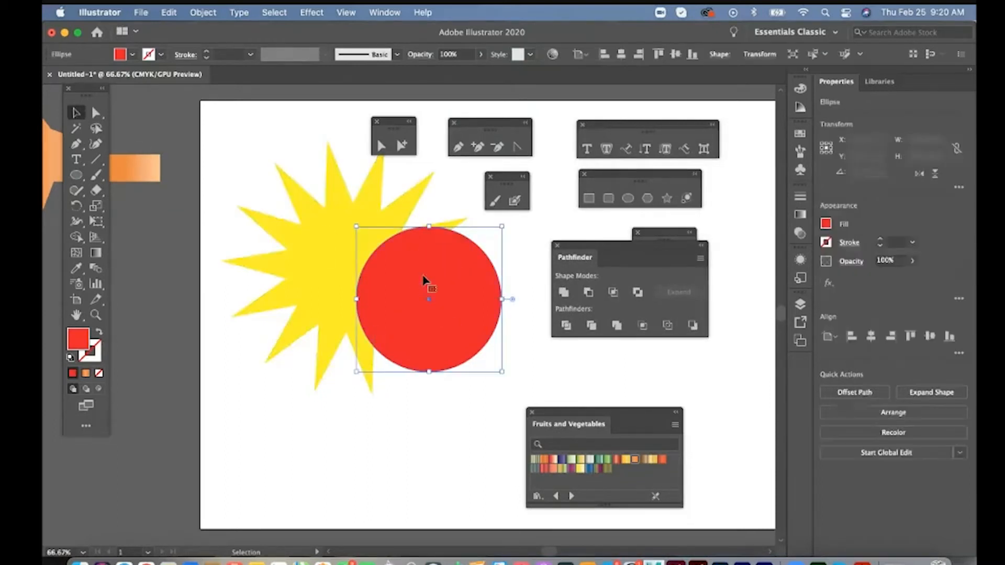
pyautogui.keyDown('shift'); pyautogui.click(335, 250); pyautogui.keyUp('shift')
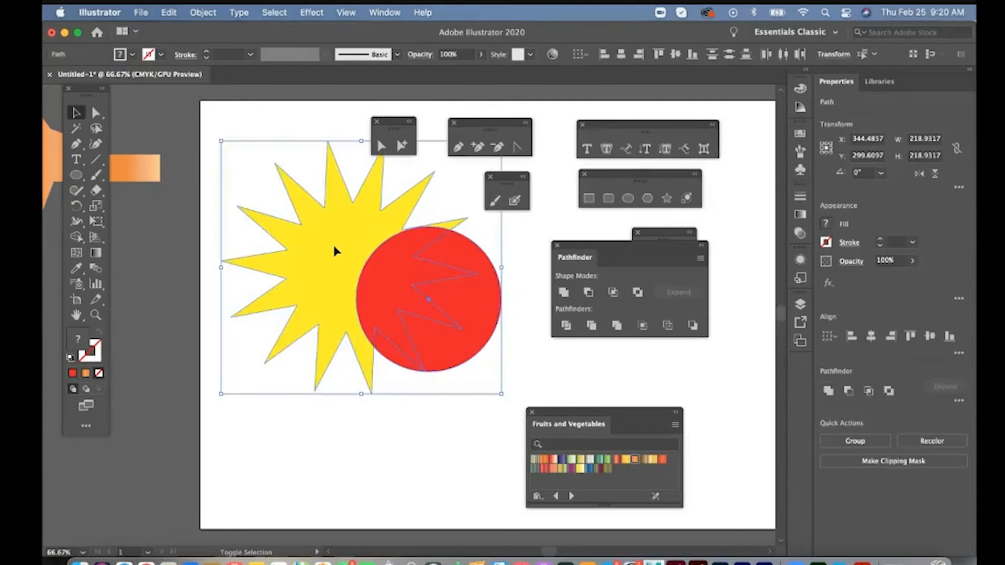
pyautogui.click(563, 293)
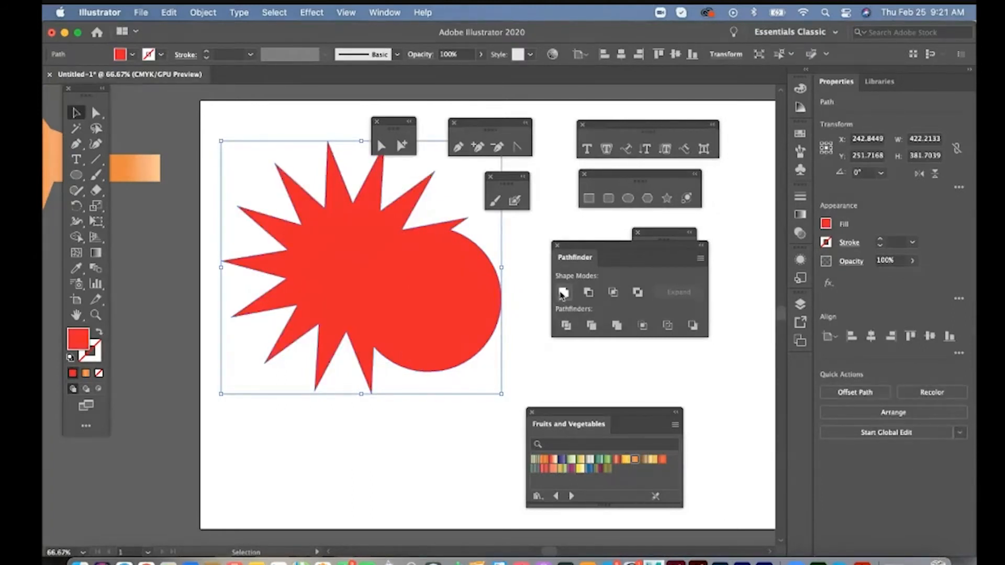
pyautogui.press('a')
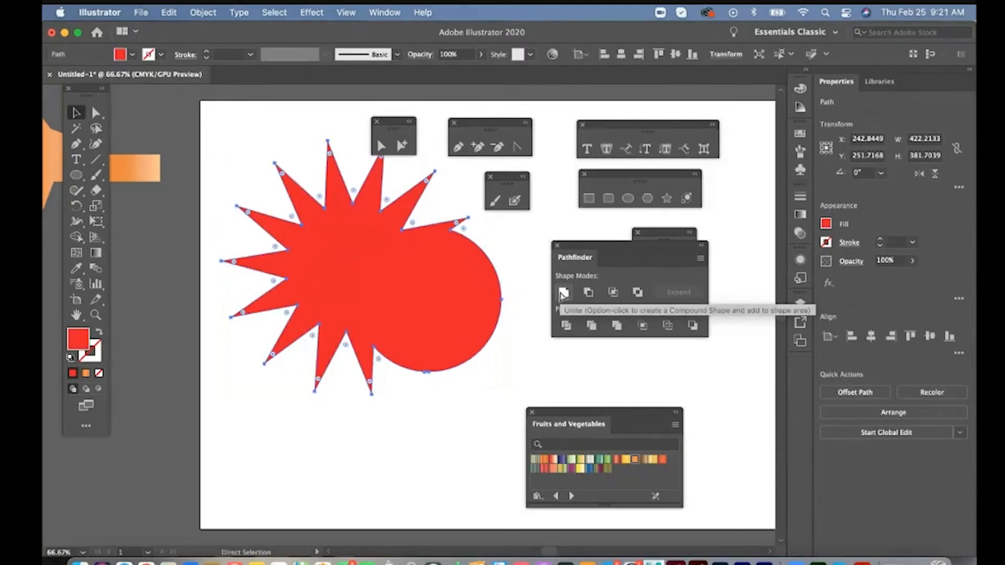
pyautogui.hotkey('ctrl', 'z')
pyautogui.press('v')
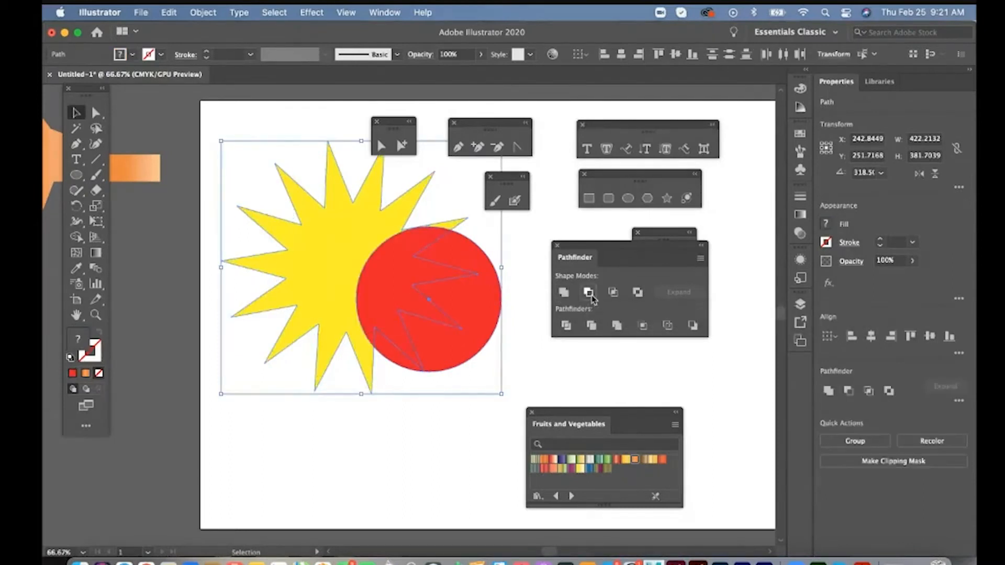
# - Try Pathfinder's Minus Front and Intersect on the overlapping star and circle, undoing each operation
pyautogui.click(589, 293)
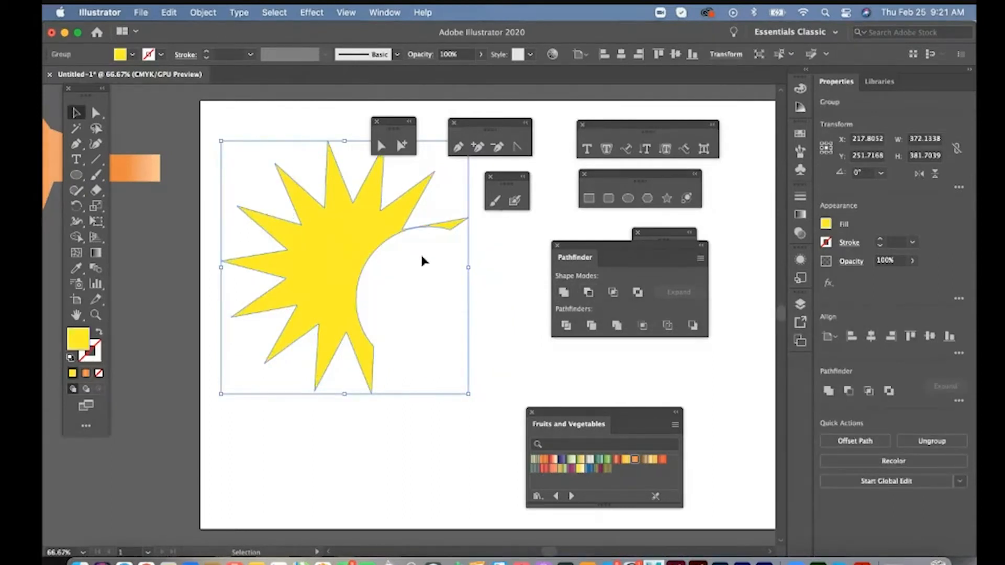
pyautogui.hotkey('ctrl', 'z')
pyautogui.click(612, 292)
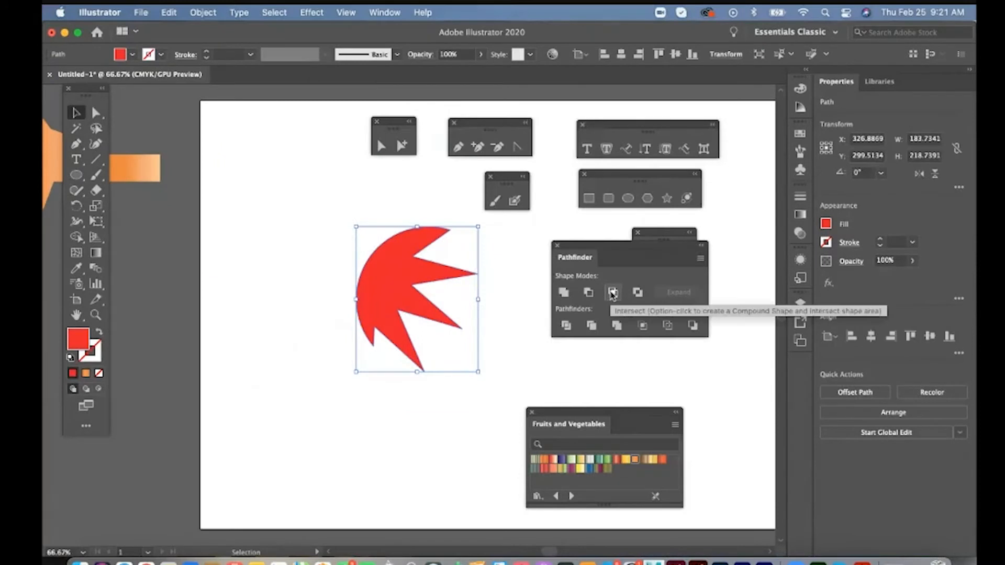
pyautogui.press('a')
pyautogui.hotkey('ctrl', 'z')
pyautogui.press('v')
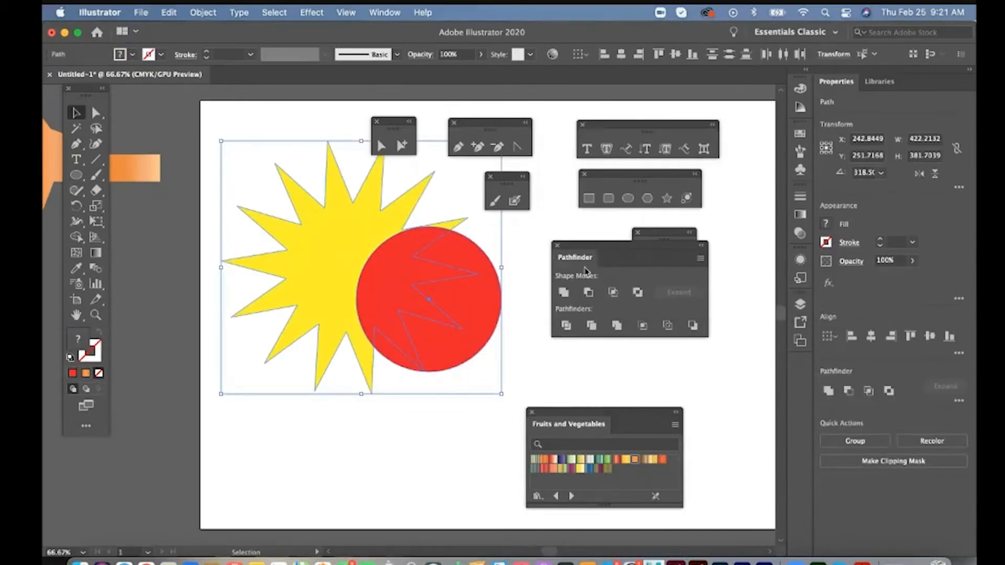
pyautogui.click(611, 292)
pyautogui.hotkey('ctrl', 'z')
# - Enlarge the red circle to about 301 pt over the star's lower part and subtract it from the star with Minus Front
pyautogui.moveTo(624, 250); pyautogui.dragTo(668, 290)
pyautogui.click(550, 369)
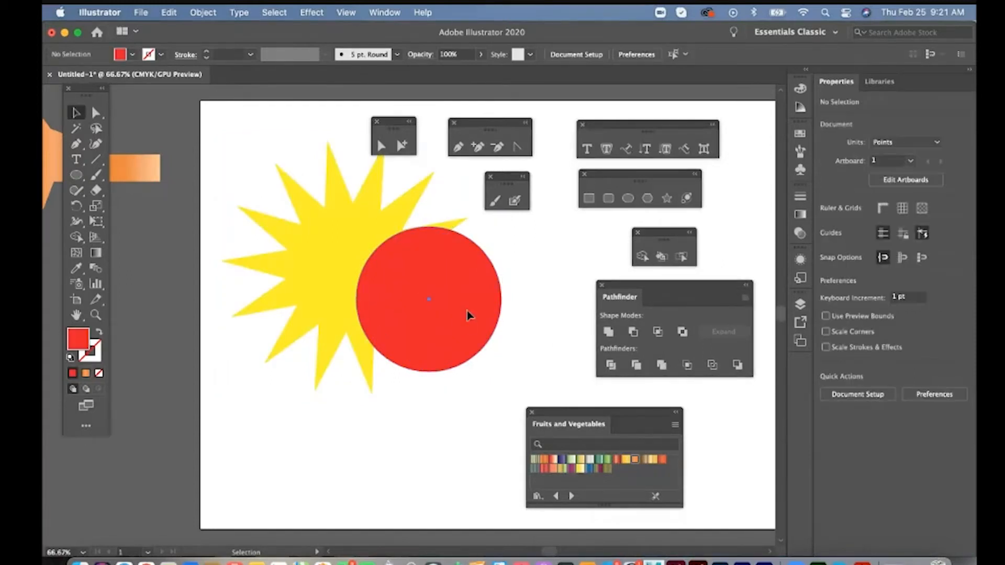
pyautogui.moveTo(470, 314); pyautogui.dragTo(441, 318)
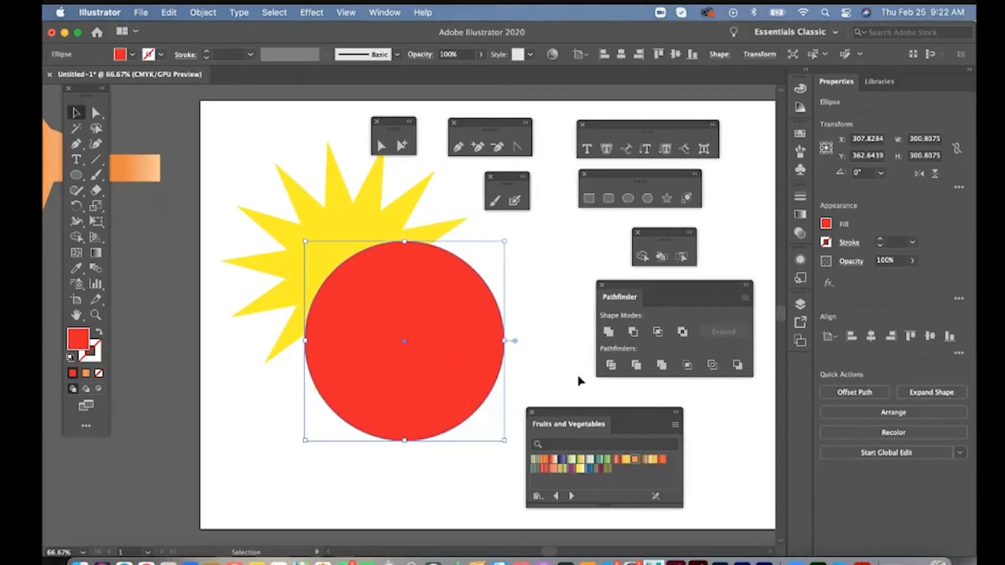
pyautogui.keyDown('shift'); pyautogui.click(341, 198); pyautogui.keyUp('shift')
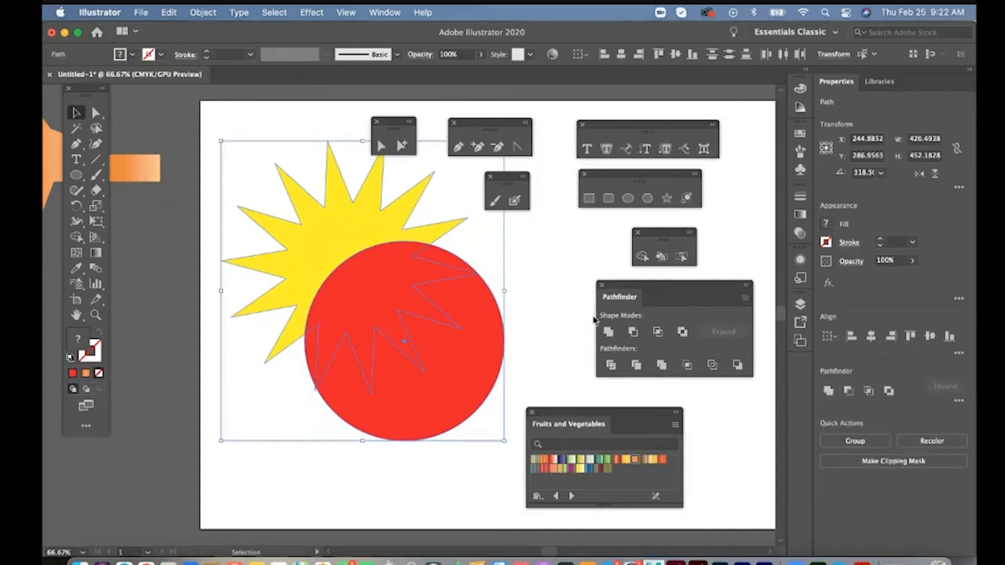
pyautogui.click(634, 332)
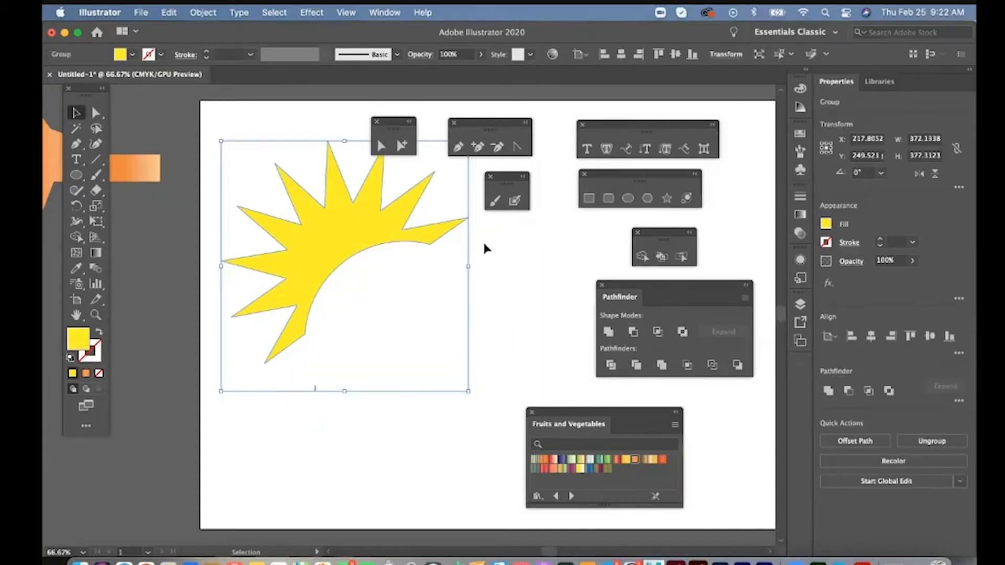
# - Move the orange gradient shape onto the artboard beside the yellow sunburst, enlarge it and clear the selection
pyautogui.keyDown('alt'); pyautogui.keyDown('super'); pyautogui.click(401, 333); pyautogui.keyUp('super'); pyautogui.keyUp('alt')
pyautogui.keyDown('alt'); pyautogui.keyDown('super'); pyautogui.click(400, 333); pyautogui.keyUp('super'); pyautogui.keyUp('alt')
pyautogui.moveTo(416, 312); pyautogui.dragTo(429, 343)
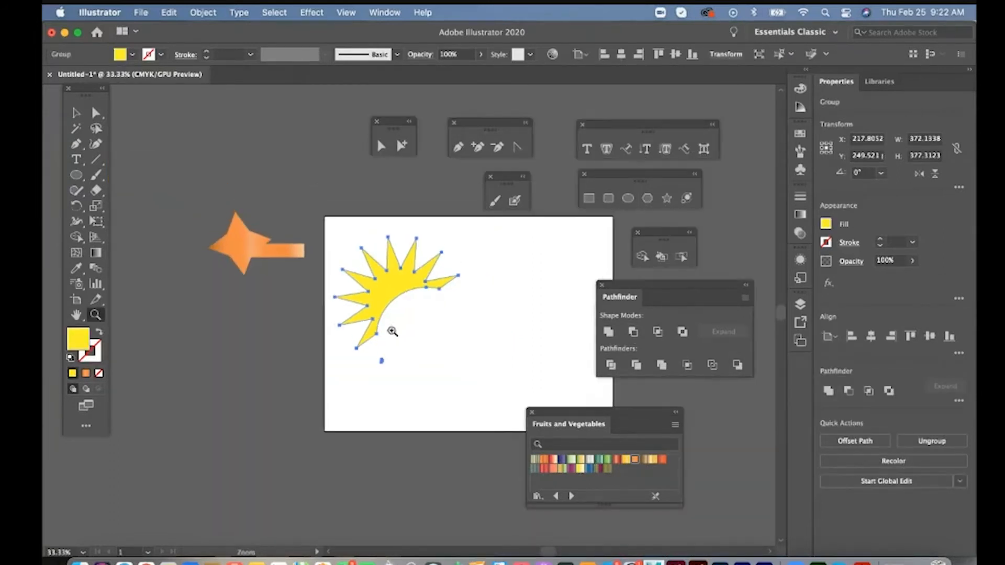
pyautogui.press('v')
pyautogui.moveTo(243, 257); pyautogui.dragTo(503, 300)
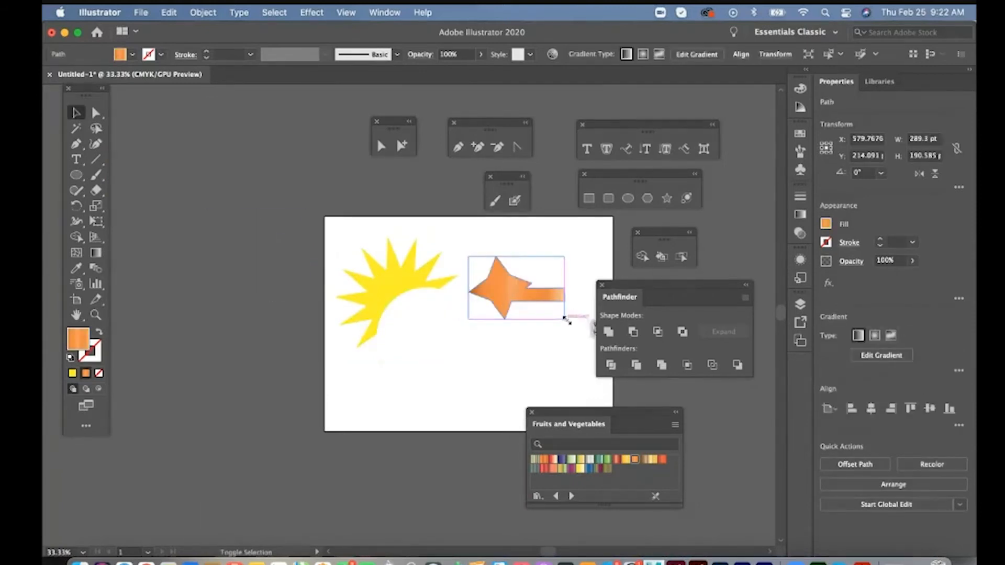
pyautogui.moveTo(565, 317); pyautogui.dragTo(616, 354)
pyautogui.moveTo(546, 320); pyautogui.dragTo(523, 314)
pyautogui.click(435, 317)
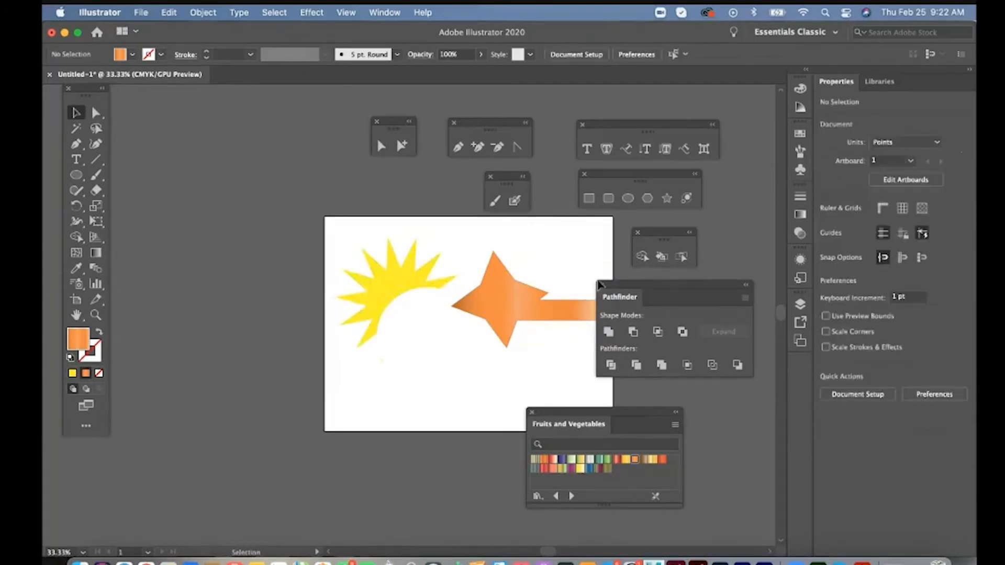
# - Draw a freehand wavy line with the Paintbrush from below the yellow sunburst to the orange shape's lower point
pyautogui.click(642, 256)
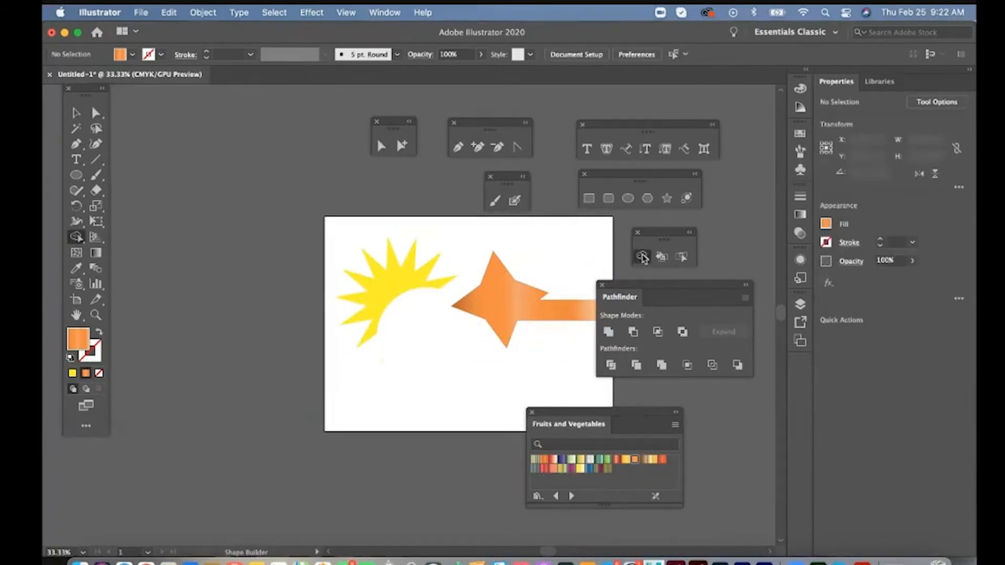
pyautogui.press('z')
pyautogui.click(520, 335)
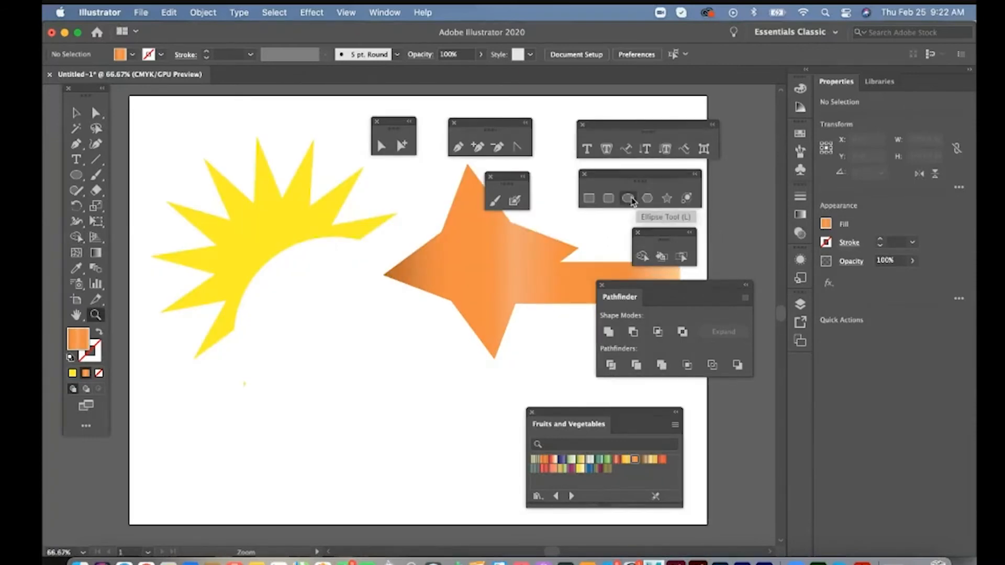
pyautogui.click(495, 201)
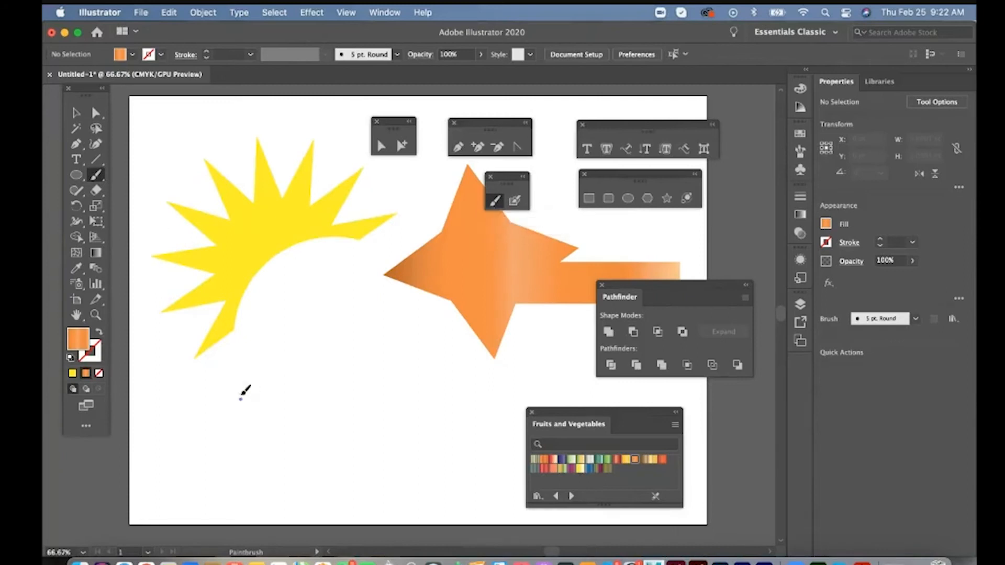
pyautogui.moveTo(239, 399)
pyautogui.mouseDown()
pyautogui.moveTo(355, 400)
pyautogui.moveTo(489, 340)
pyautogui.mouseUp()
# - Select the wavy brush line and set its stroke weight to 10 pt
pyautogui.press('super+1')
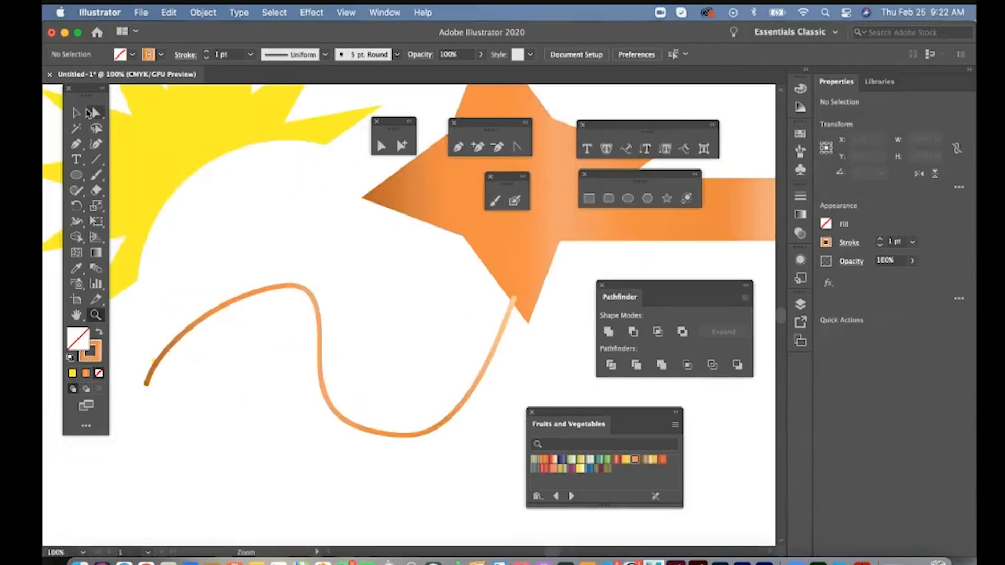
pyautogui.press('v')
pyautogui.click(277, 291)
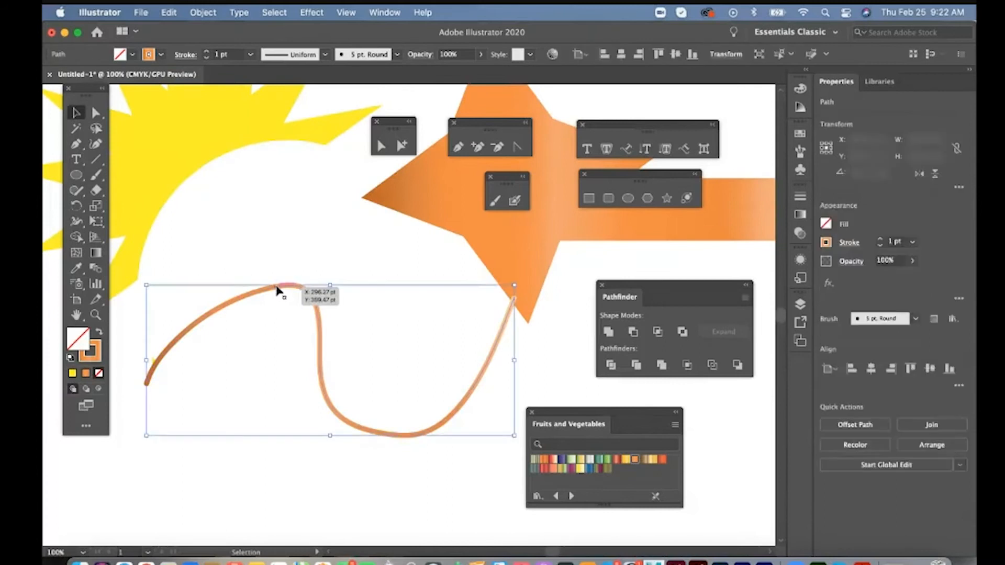
pyautogui.click(251, 54)
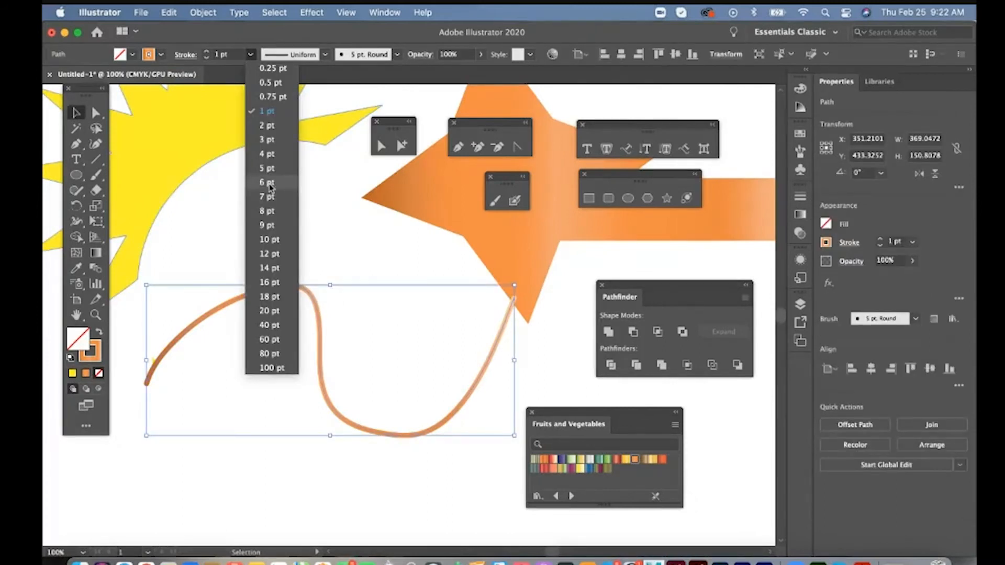
pyautogui.click(269, 239)
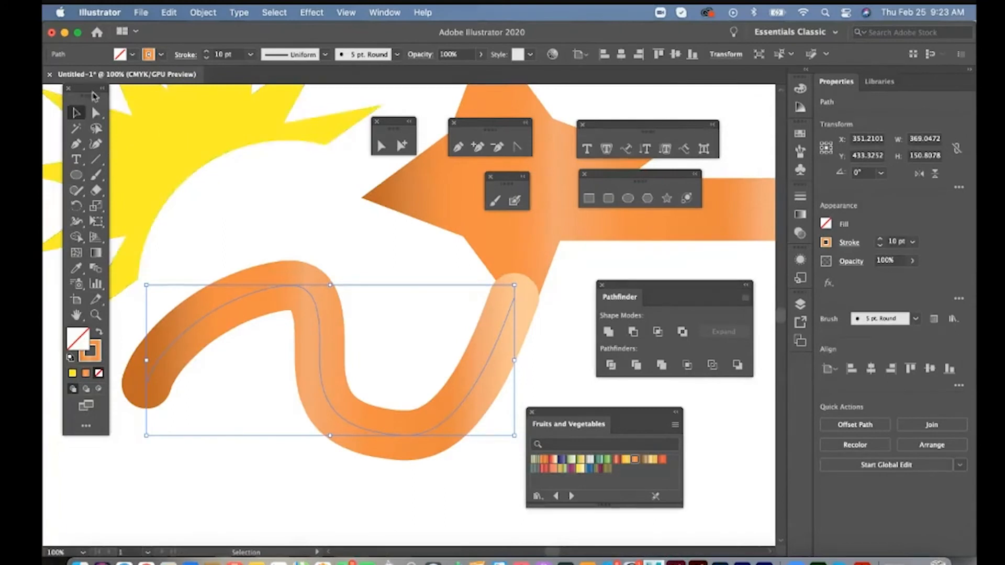
# - Display the document's brushes and enlarge the list to show more brush types
pyautogui.click(384, 13)
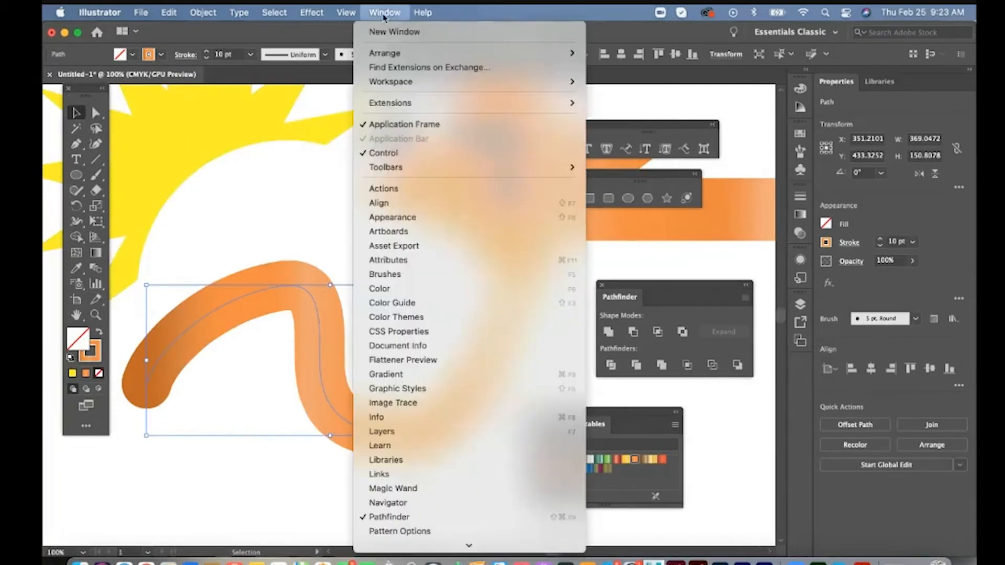
pyautogui.click(411, 276)
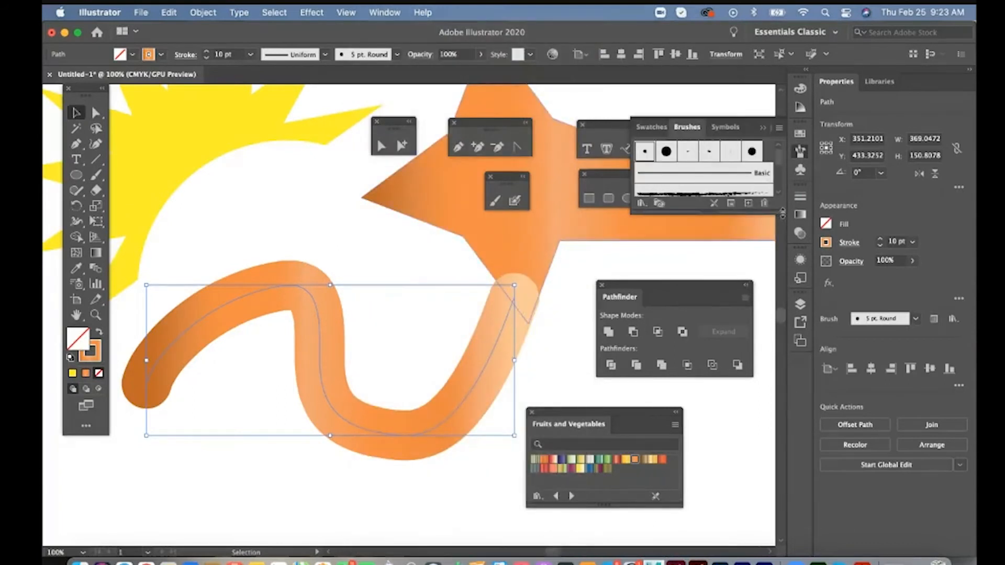
pyautogui.moveTo(781, 214); pyautogui.dragTo(782, 287)
# - Try the rough charcoal brush on the wavy line and undo it
pyautogui.click(714, 195)
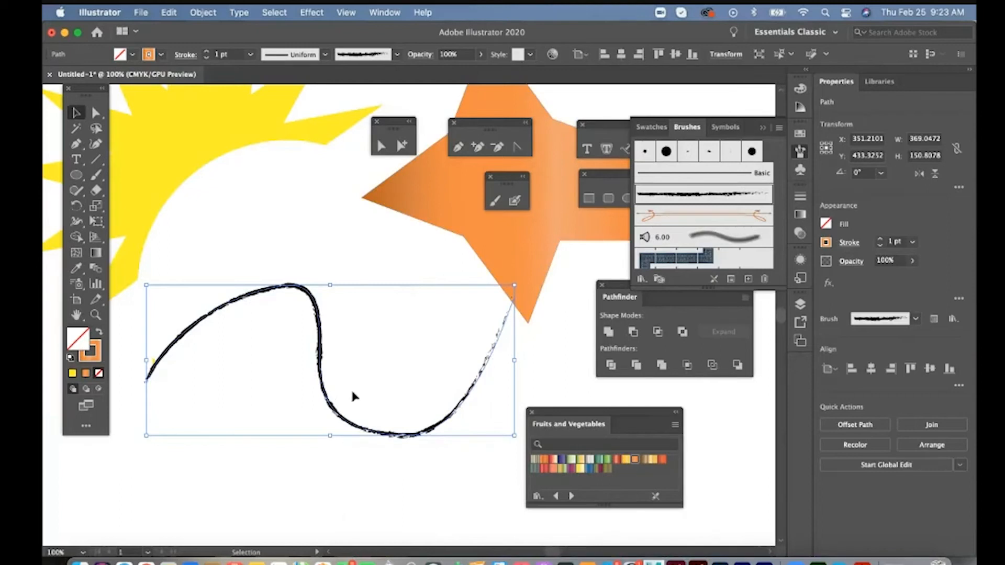
pyautogui.press('super+z')
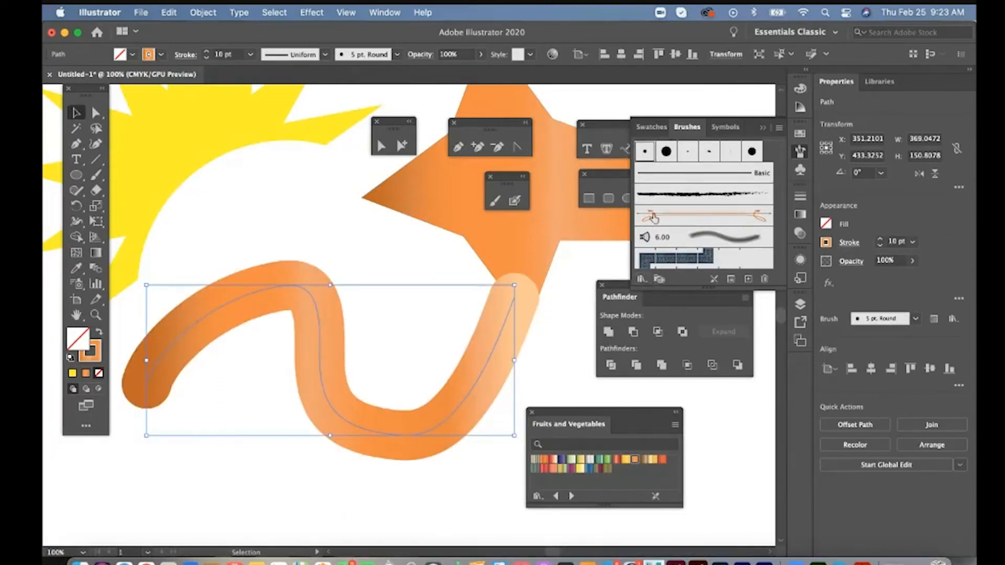
# - Load the Bristle Brush Library, apply its soft round 3.00 brush to the wavy line and close the library
pyautogui.click(642, 281)
pyautogui.moveTo(647, 317)
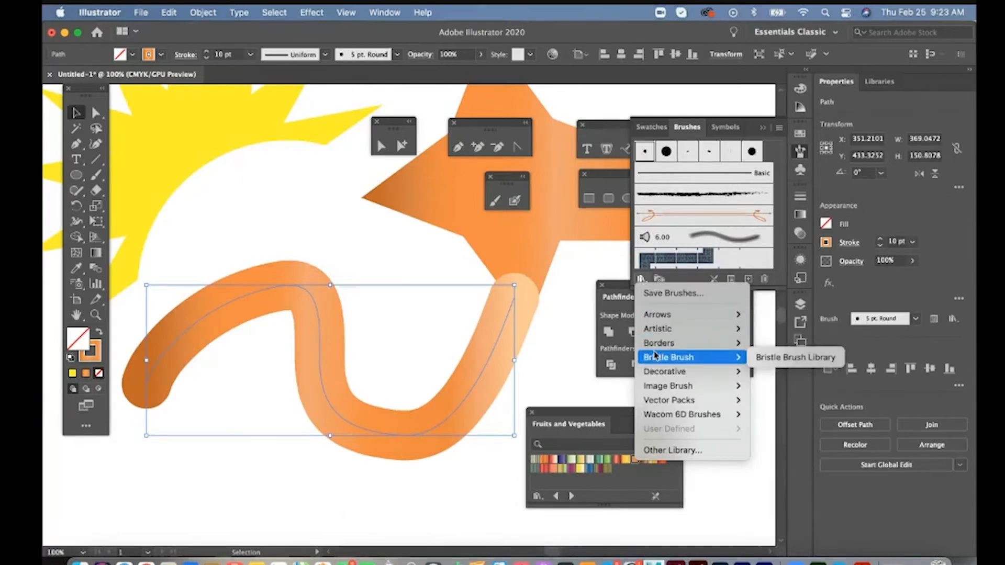
pyautogui.moveTo(666, 392)
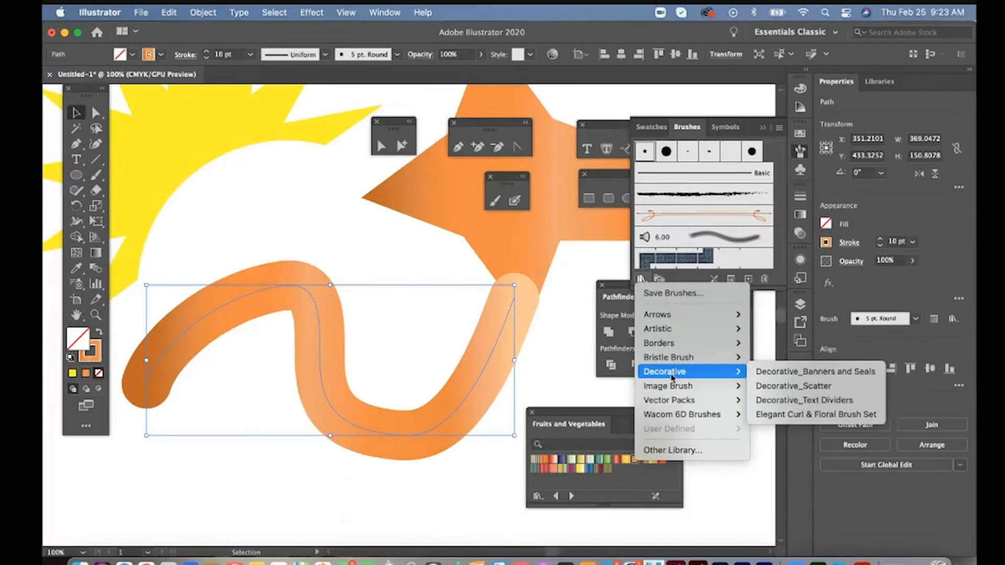
pyautogui.moveTo(706, 358)
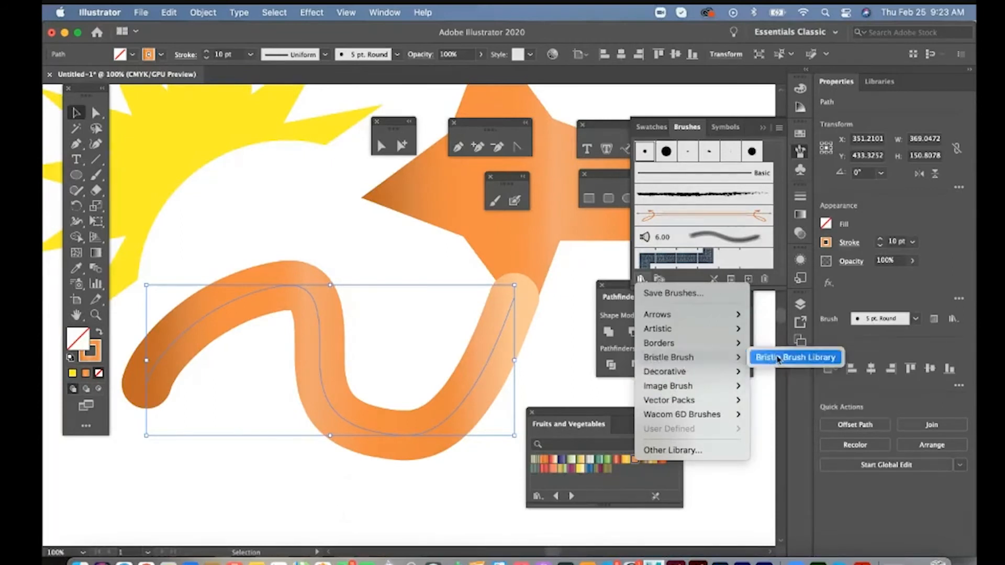
pyautogui.click(778, 359)
pyautogui.moveTo(586, 354); pyautogui.dragTo(665, 432)
pyautogui.scroll(-5, 649, 328)
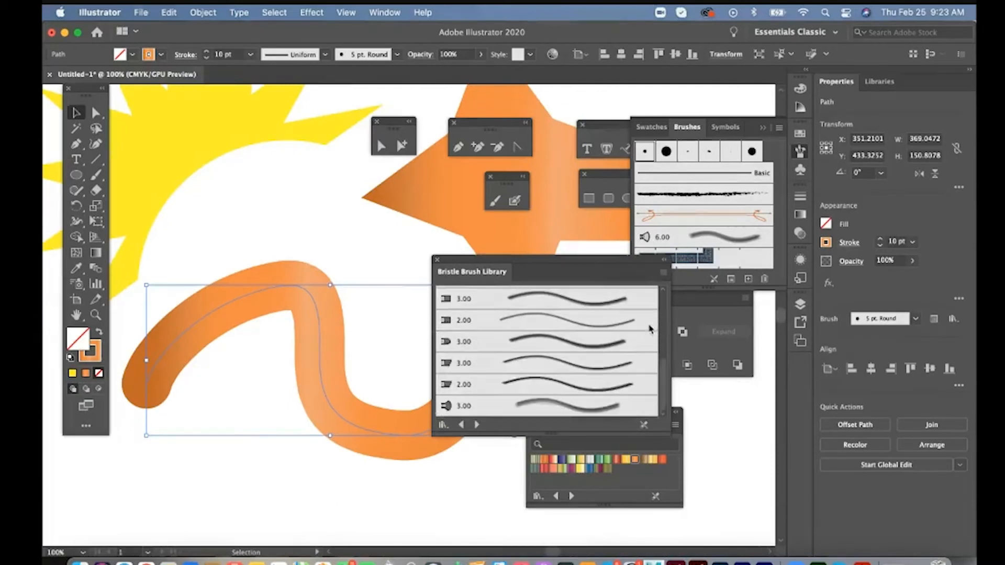
pyautogui.click(583, 407)
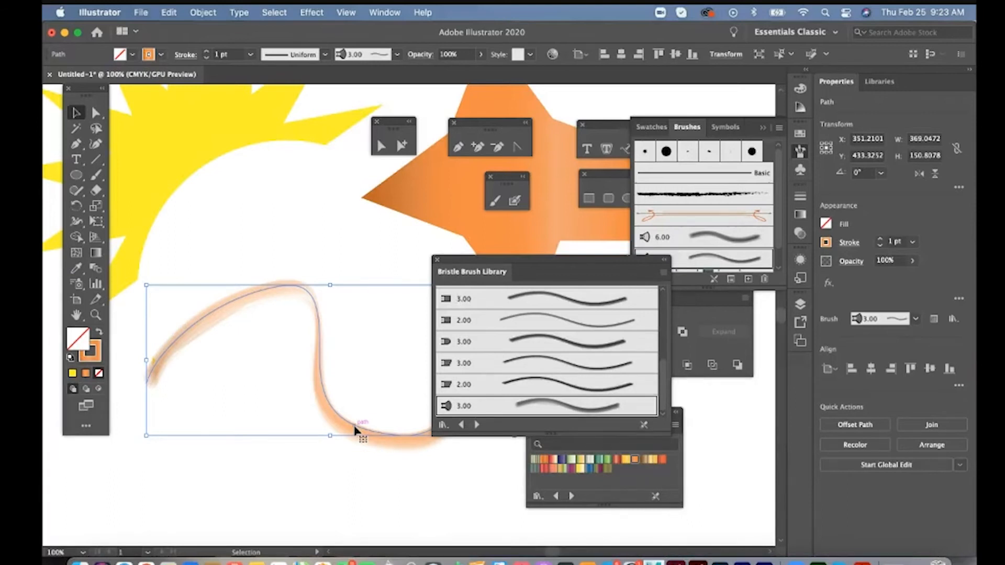
pyautogui.click(437, 259)
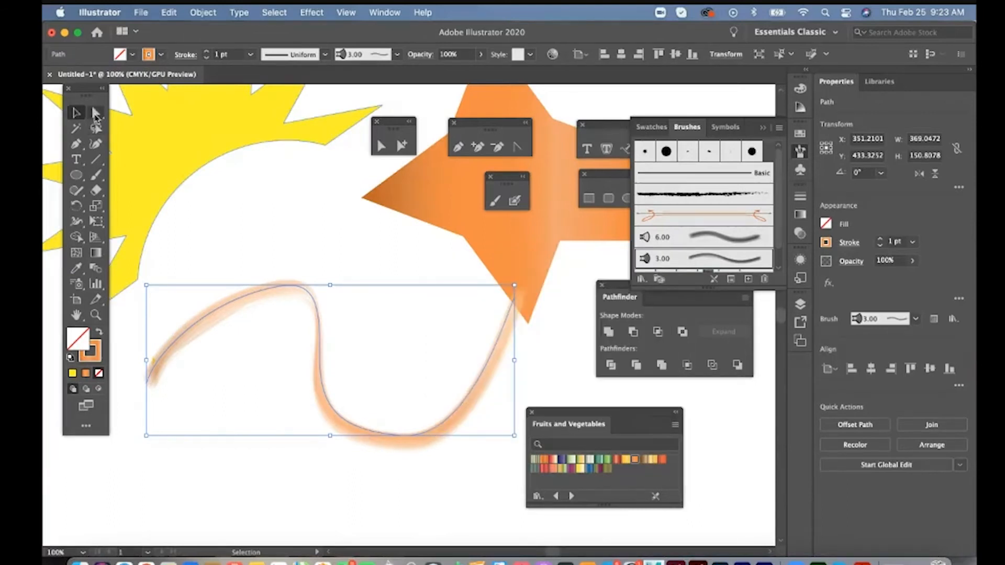
# - Reshape the wavy line with Direct Selection by moving its start point, its upper bend and its lower bend
pyautogui.click(96, 116)
pyautogui.click(282, 448)
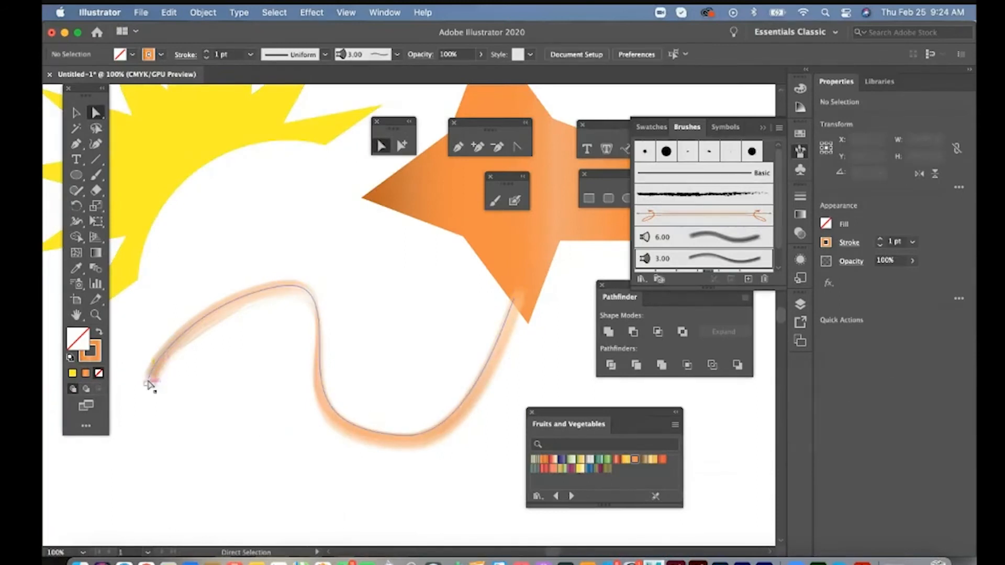
pyautogui.moveTo(150, 386); pyautogui.dragTo(209, 445)
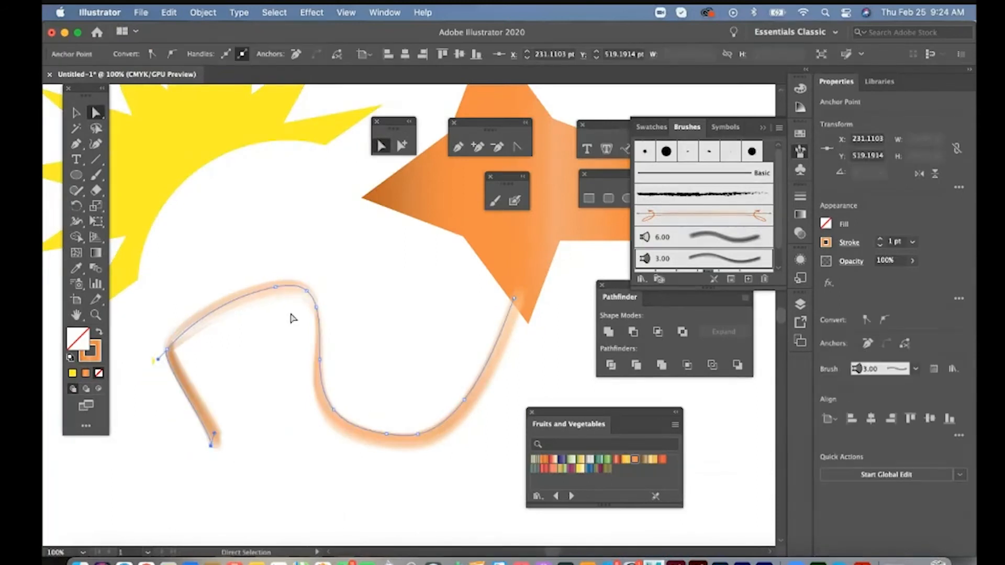
pyautogui.moveTo(309, 286); pyautogui.dragTo(313, 252)
pyautogui.moveTo(332, 408); pyautogui.dragTo(383, 377)
# - Stretch the orange shape's left tip outward to about X 317 pt, Y 265 pt
pyautogui.press('super+minus')
pyautogui.click(467, 251)
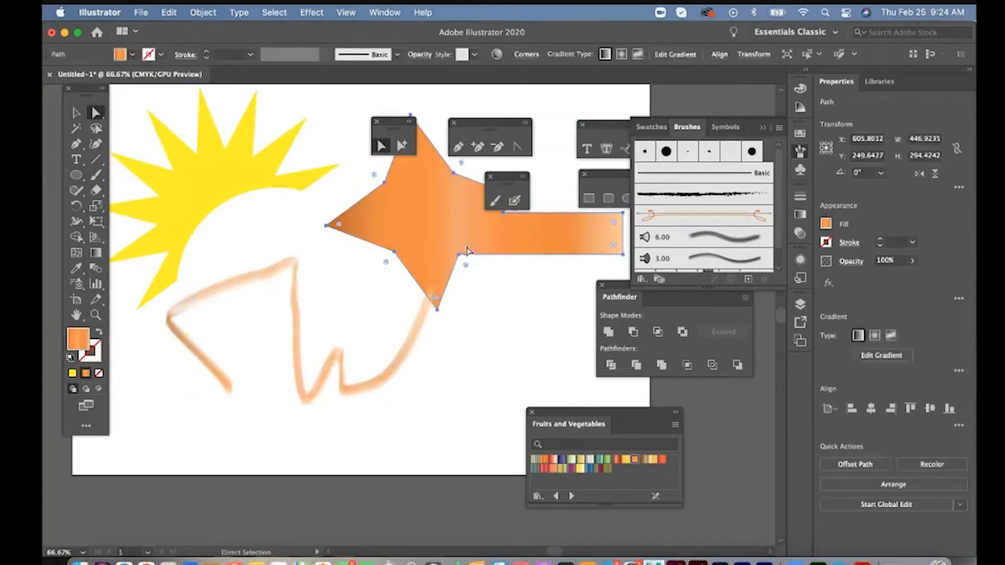
pyautogui.click(492, 278)
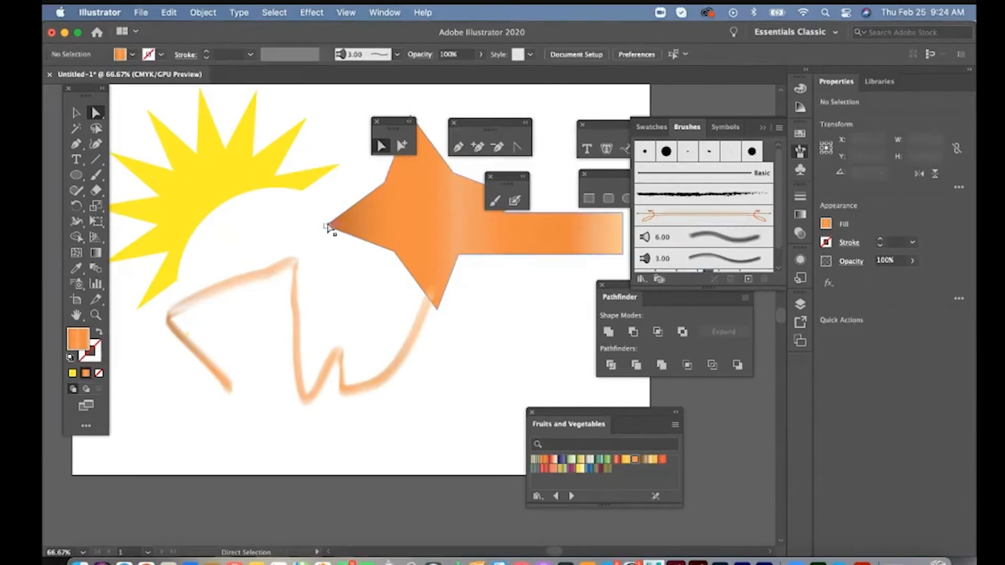
pyautogui.moveTo(326, 226); pyautogui.dragTo(282, 221)
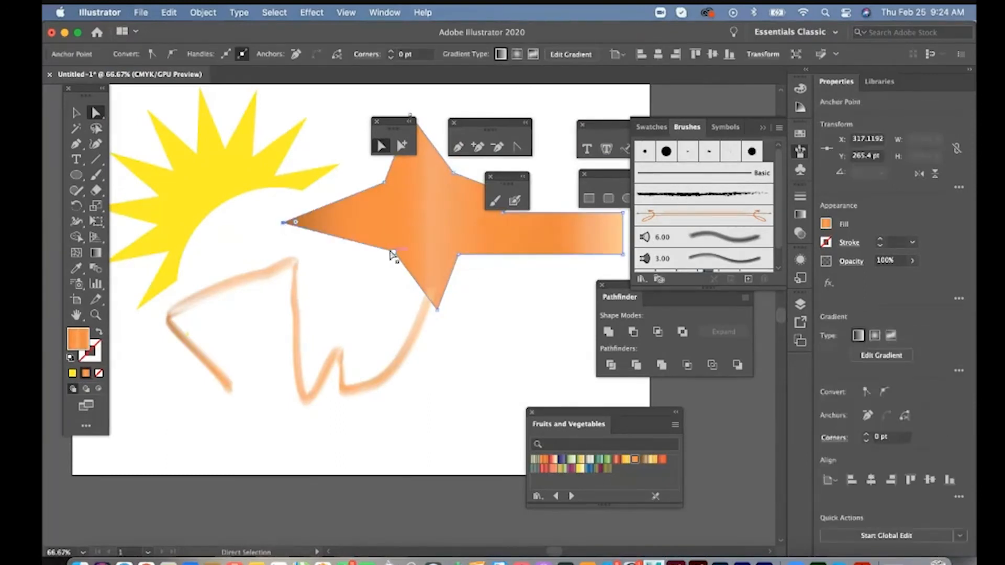
# - Round the orange shape's lower-left inner corner to about 84 pt and its left tip to about 25 pt
pyautogui.moveTo(393, 253); pyautogui.dragTo(364, 303)
pyautogui.click(284, 222)
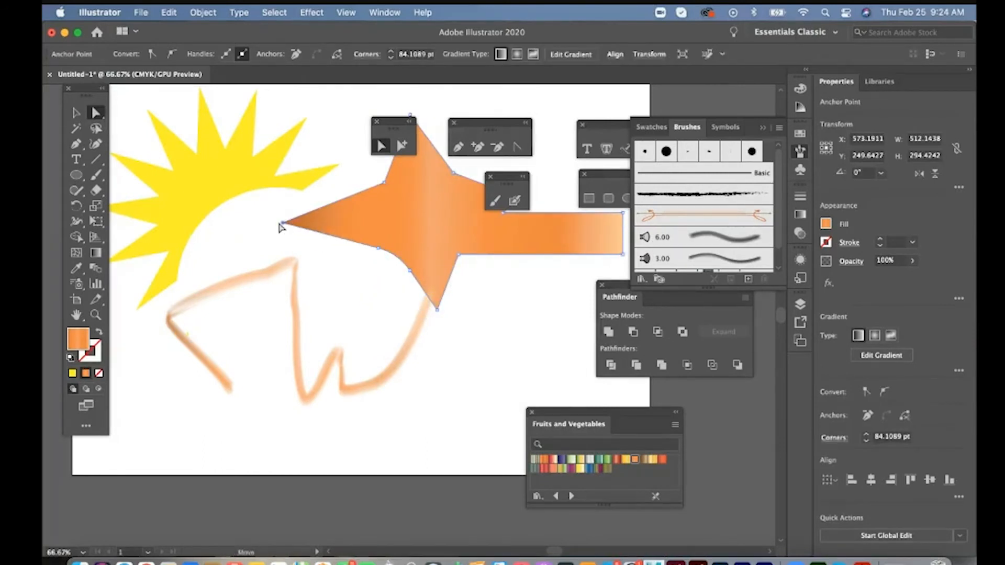
pyautogui.moveTo(296, 222); pyautogui.dragTo(337, 232)
# - Delete the anchor point at the upper right corner of the orange shape's rectangular bar
pyautogui.hscroll(5, 468, 241)
pyautogui.scroll(1, 469, 242)
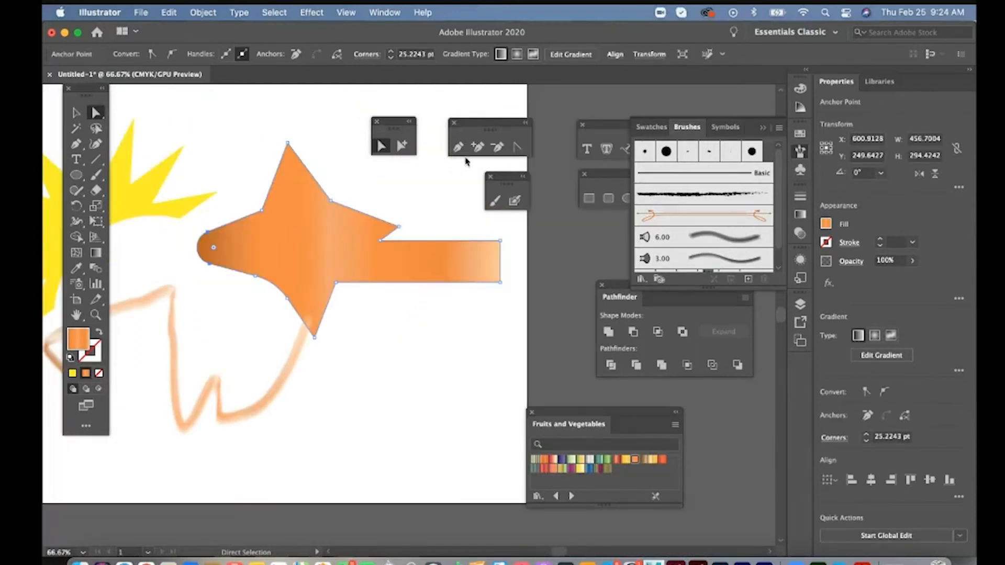
pyautogui.click(443, 256)
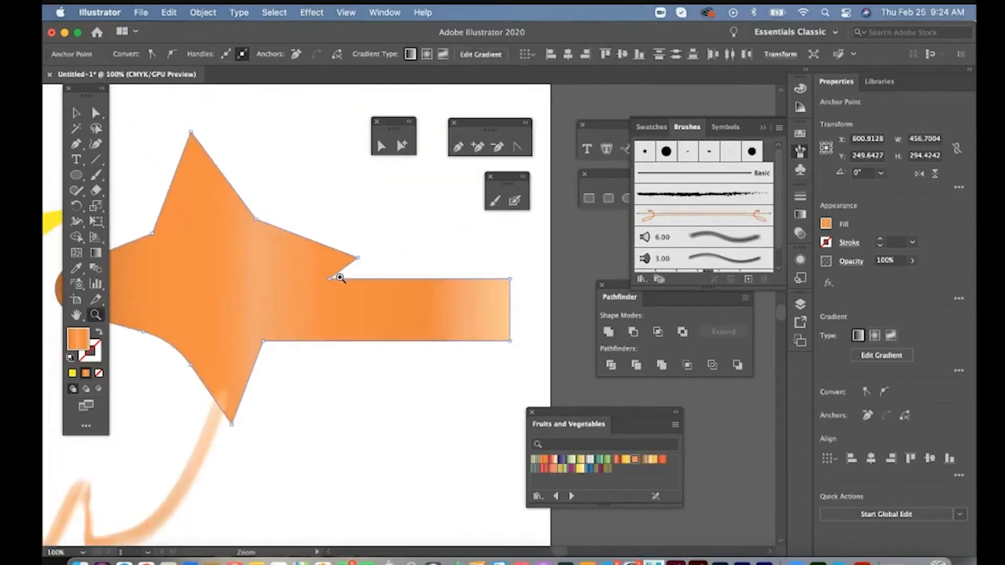
pyautogui.click(498, 148)
pyautogui.click(509, 280)
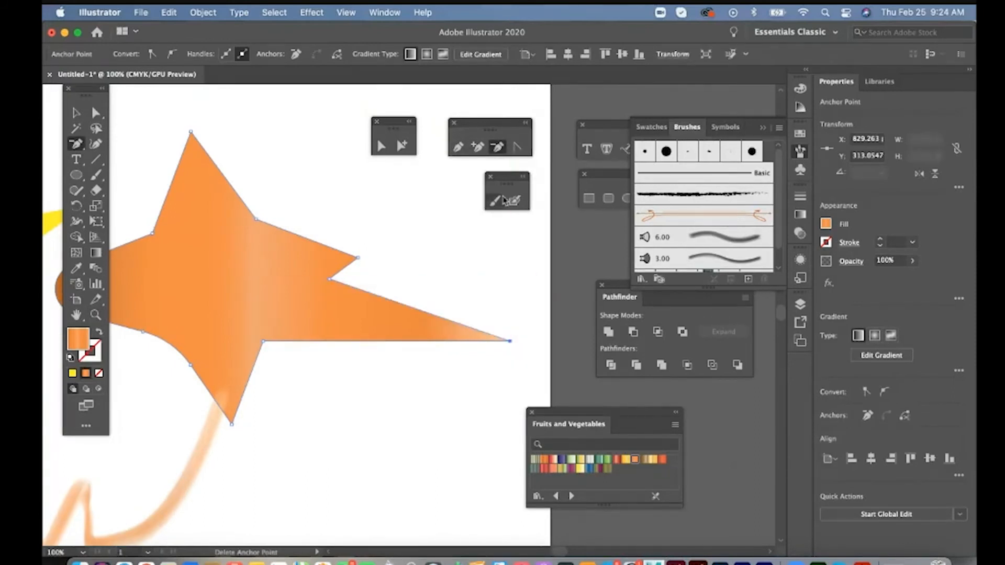
# - Add an anchor point on the lower edge of the orange tail and pull it out to about X 706 pt, Y 353 pt
pyautogui.click(477, 147)
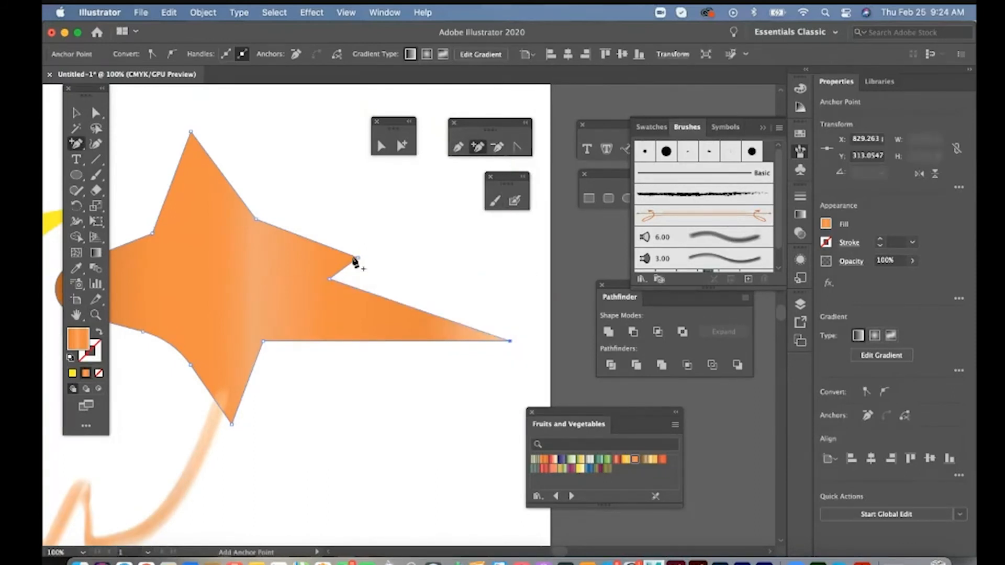
pyautogui.click(328, 341)
pyautogui.click(96, 113)
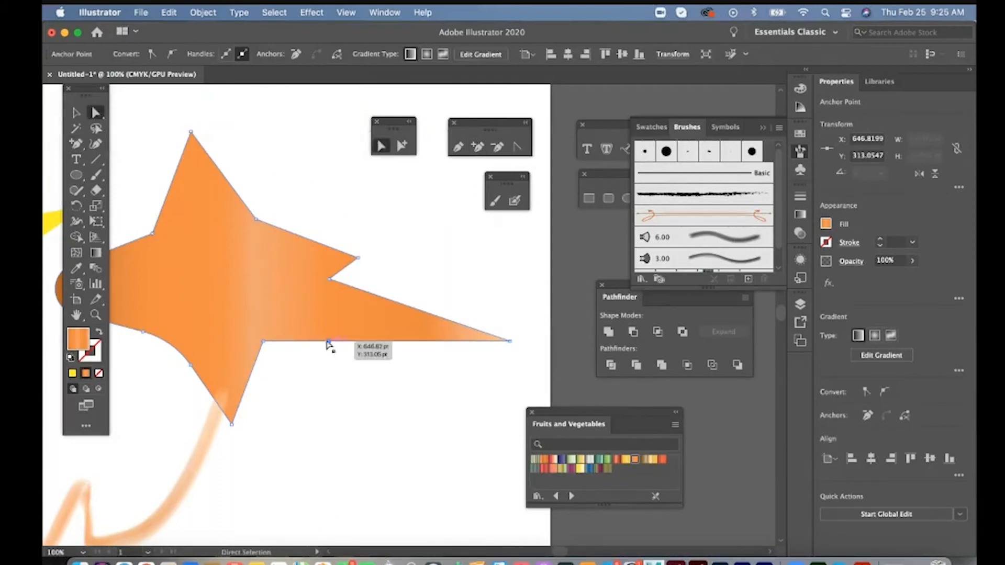
pyautogui.moveTo(328, 340); pyautogui.dragTo(387, 381)
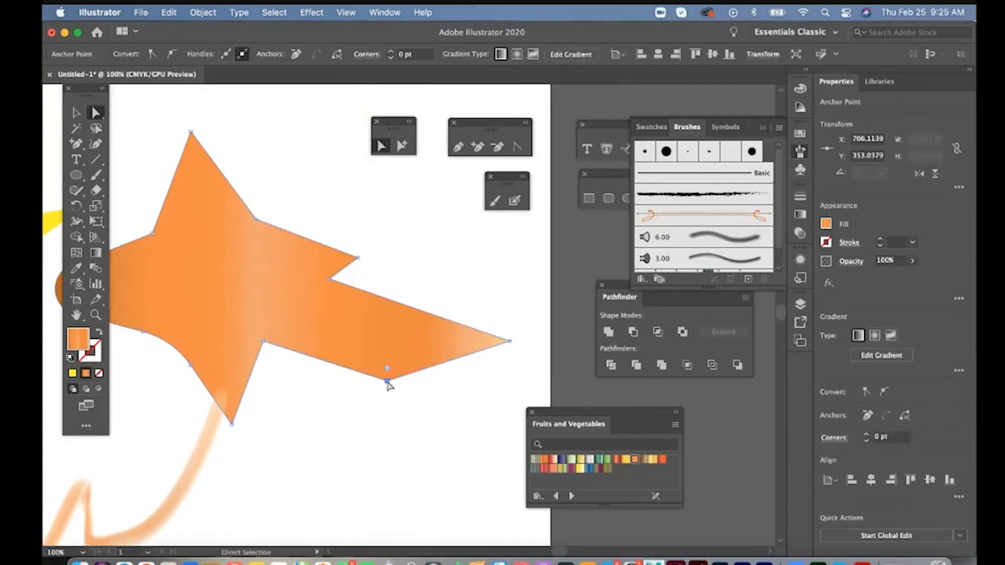
# - Convert the tail's new corner into a smooth curve with the Anchor Point tool
pyautogui.click(518, 151)
pyautogui.moveTo(387, 381); pyautogui.dragTo(459, 361)
pyautogui.scroll(-3, 293, 458)
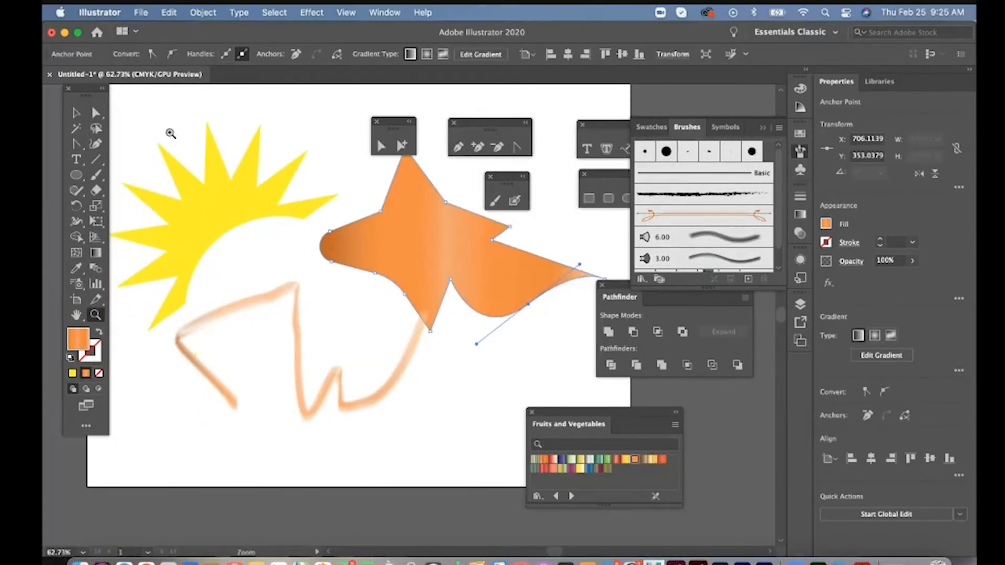
# - Move the bristle-brush line down and away from the orange shape and select the yellow sunburst group
pyautogui.click(76, 112)
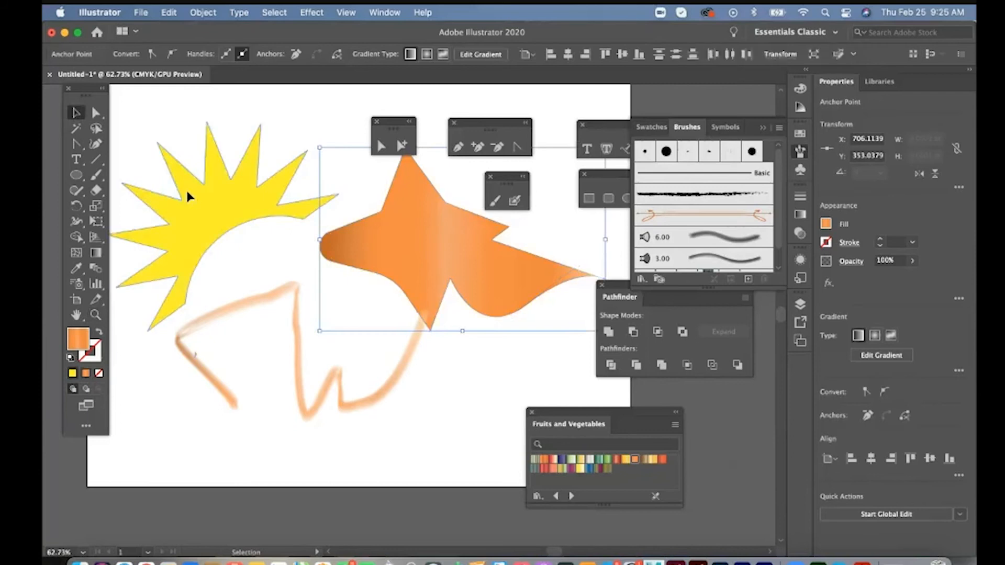
pyautogui.moveTo(189, 168); pyautogui.dragTo(197, 188)
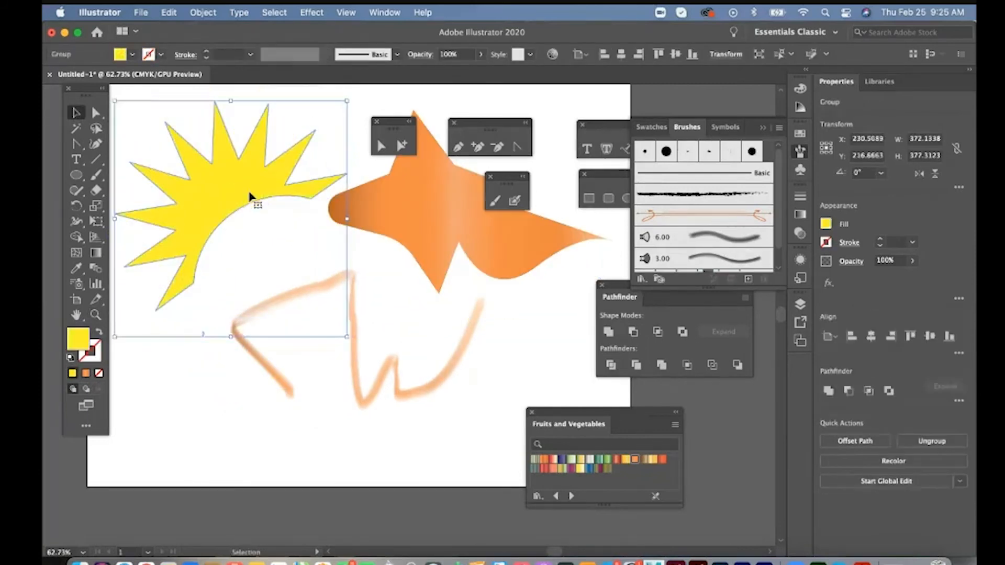
# - Apply a 3D Extrude & Bevel effect to the yellow sunburst, rotated to about 3°, -31° and 9°
pyautogui.press('z')
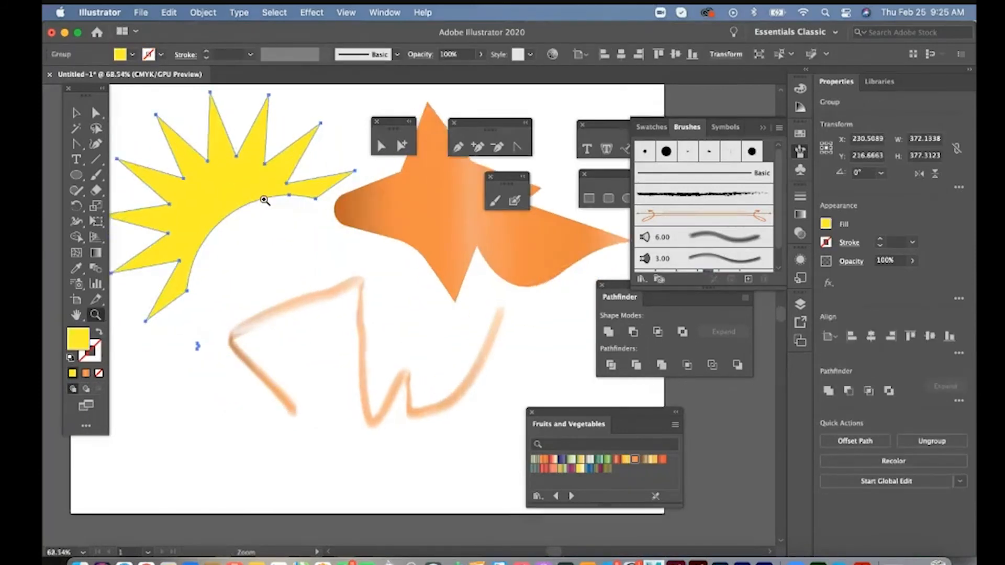
pyautogui.click(264, 200)
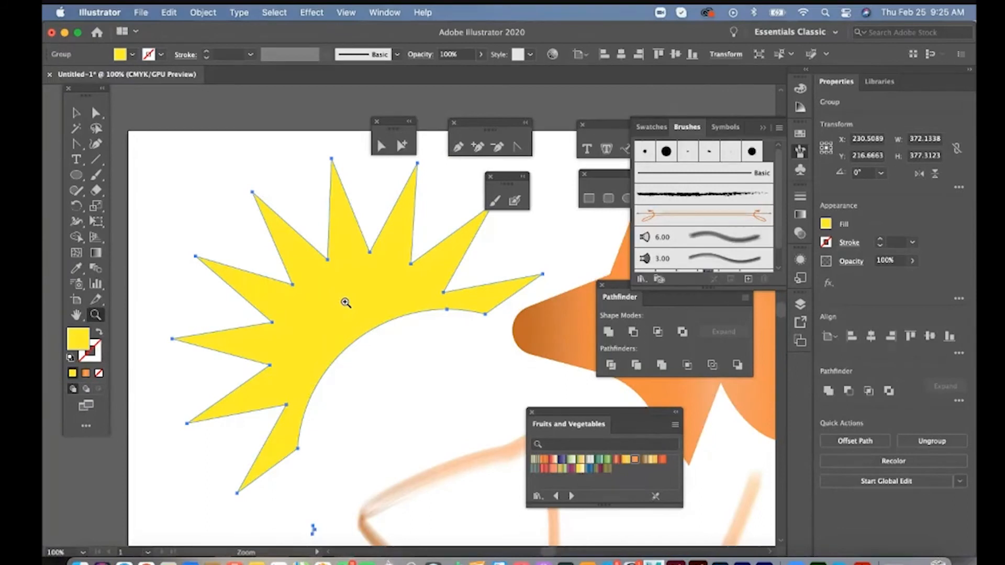
pyautogui.click(311, 12)
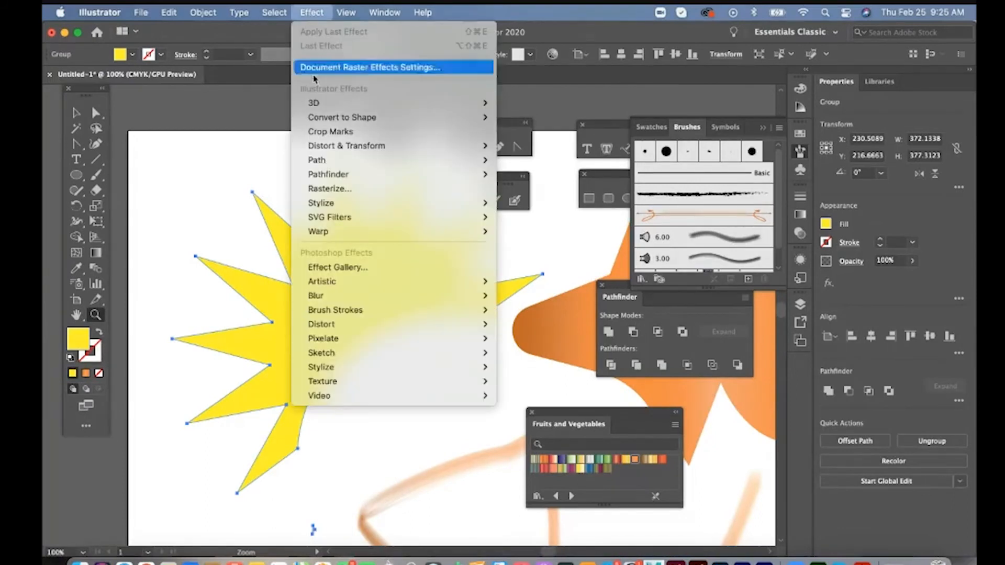
pyautogui.moveTo(315, 105)
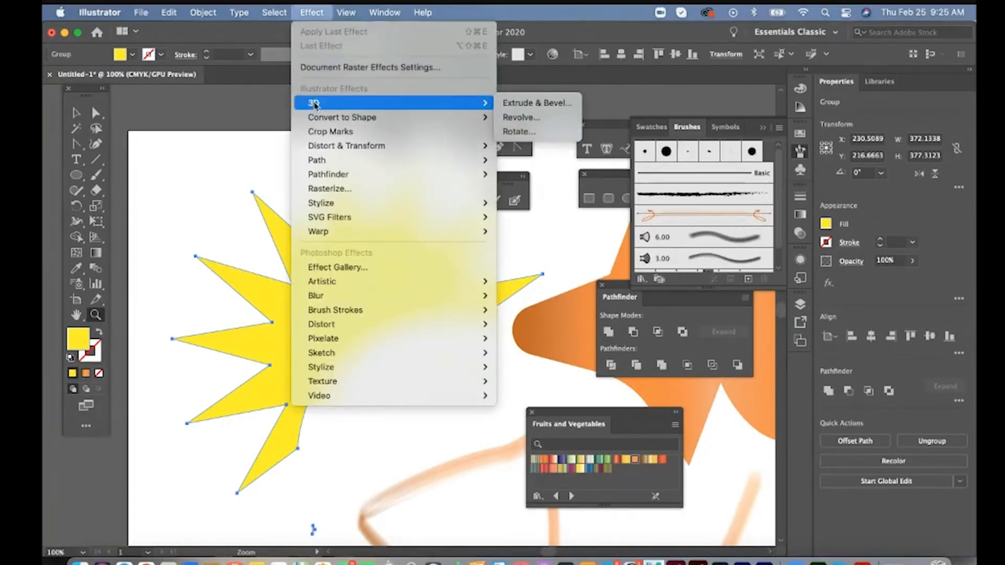
pyautogui.click(522, 103)
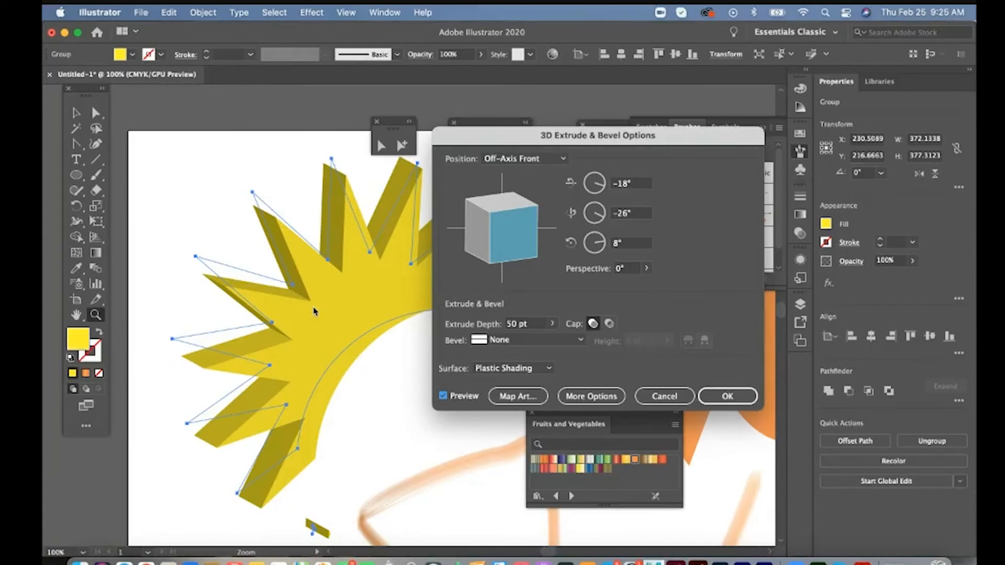
pyautogui.moveTo(497, 221); pyautogui.dragTo(501, 199)
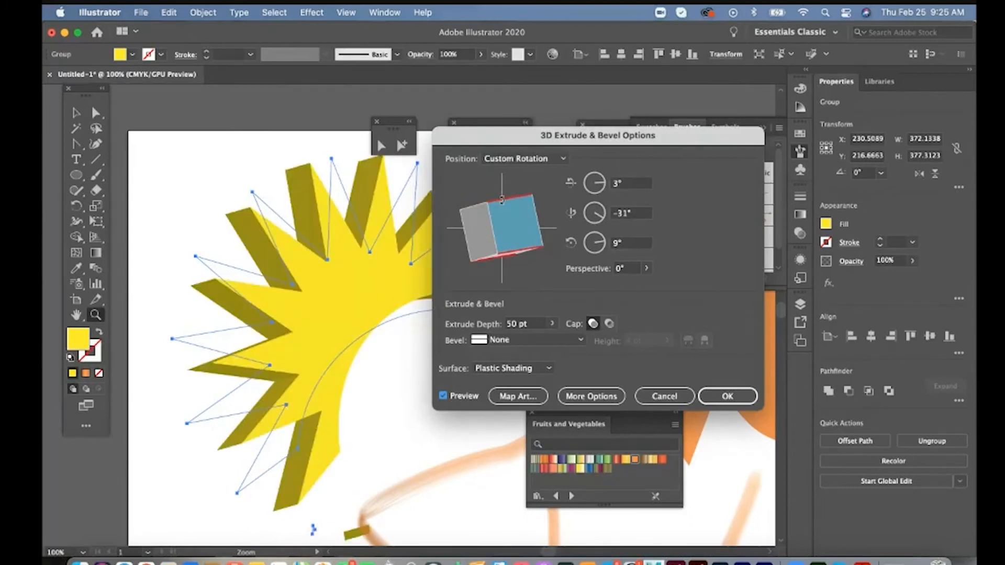
# - Set the sunburst's extrude depth to about 168 pt and aim its surface light from the lower left
pyautogui.click(552, 323)
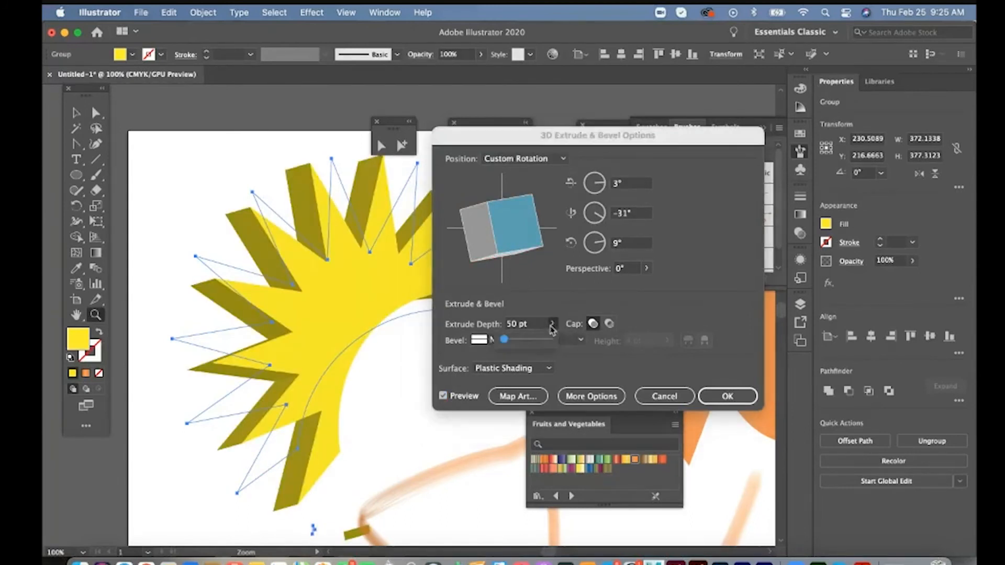
pyautogui.moveTo(504, 340); pyautogui.dragTo(507, 340)
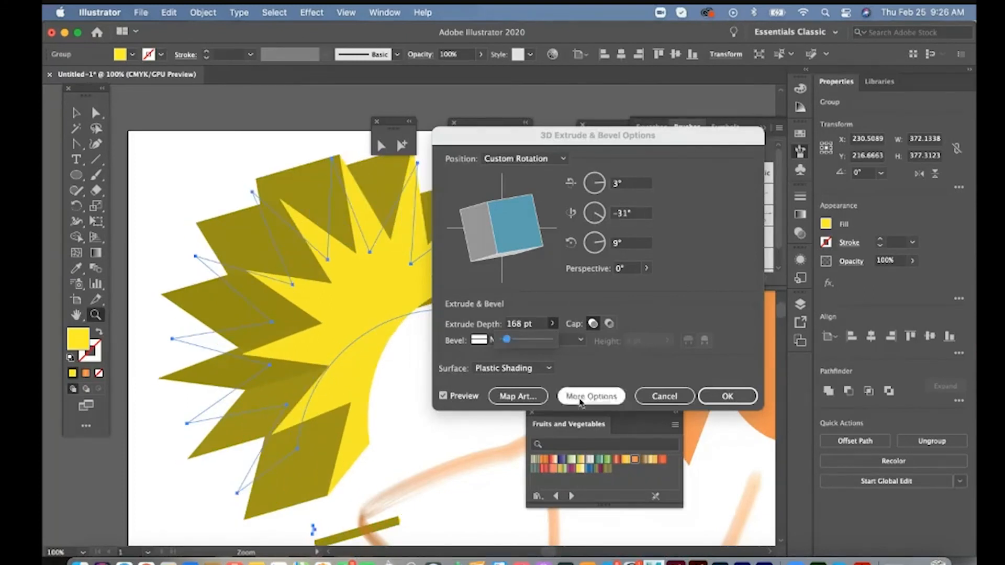
pyautogui.click(579, 399)
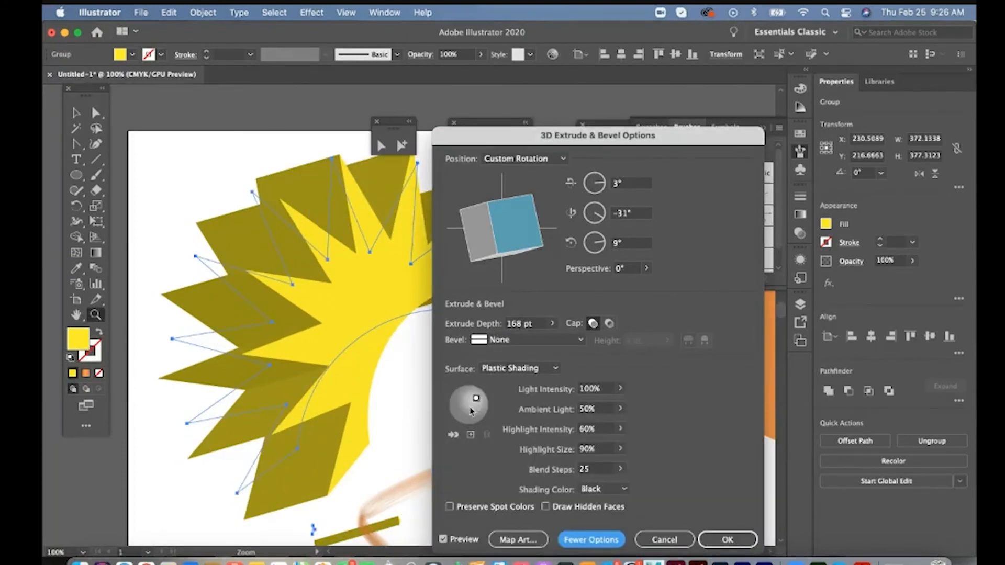
pyautogui.moveTo(476, 402); pyautogui.dragTo(464, 415)
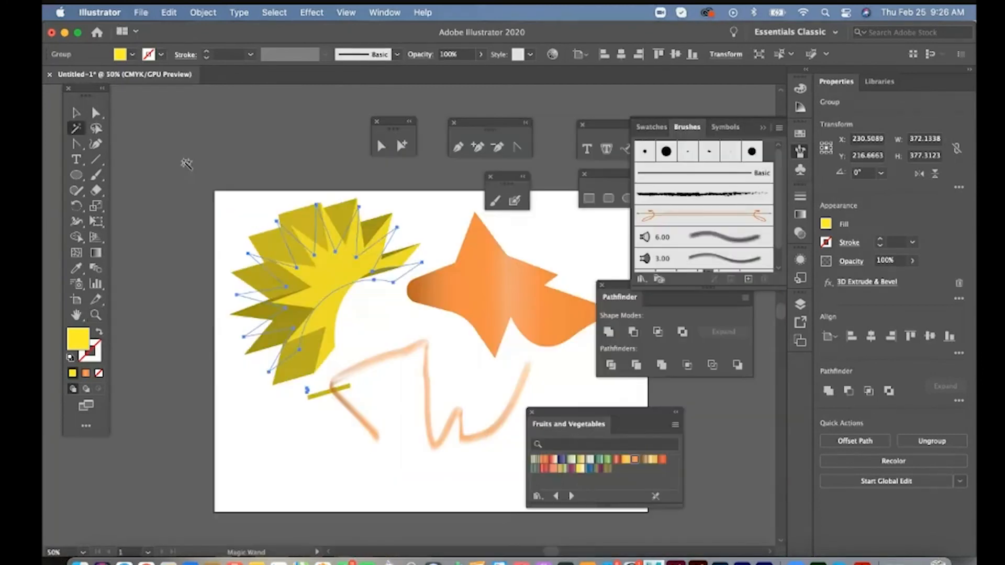
pyautogui.click(184, 162)
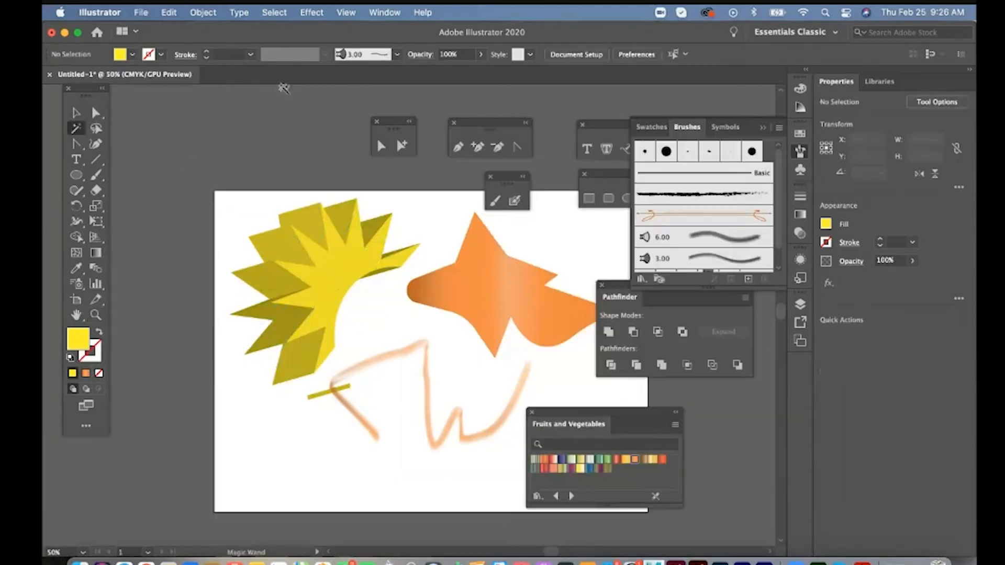
pyautogui.click(312, 12)
pyautogui.moveTo(324, 104)
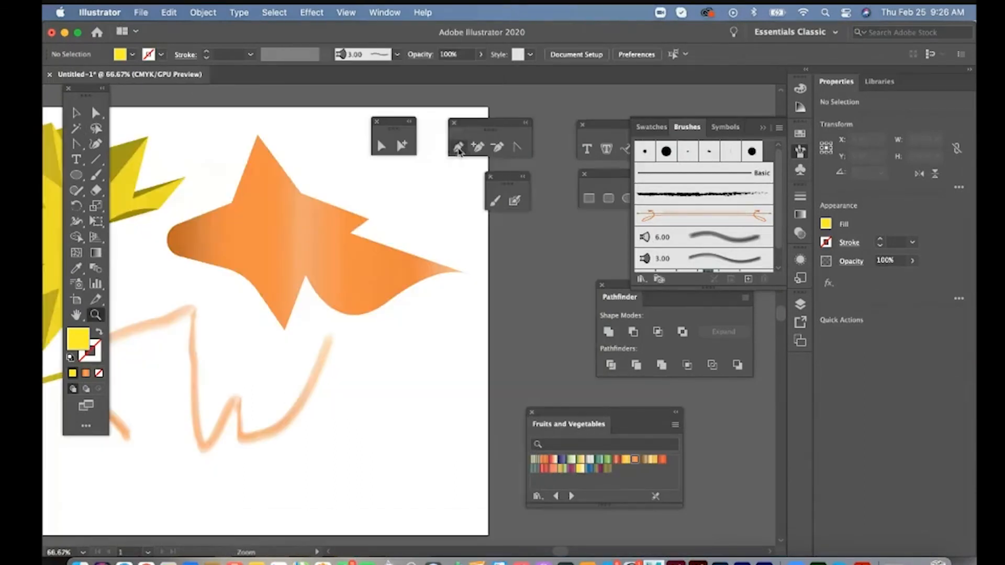
# - Draw an open curved path about 194 pt wide and 230 pt high with the Pen tool, below the orange shape
pyautogui.click(458, 150)
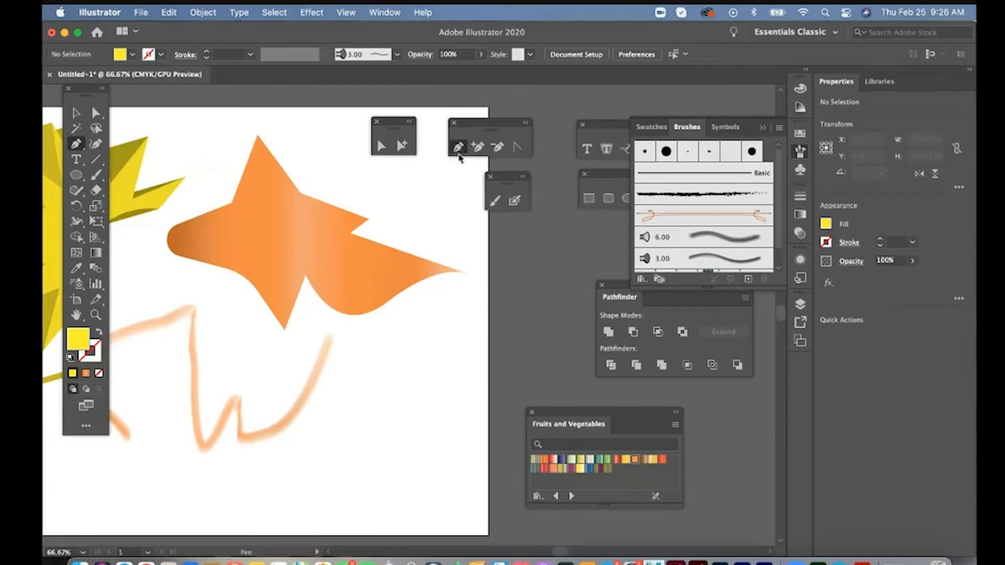
pyautogui.click(330, 484)
pyautogui.moveTo(391, 484); pyautogui.dragTo(427, 451)
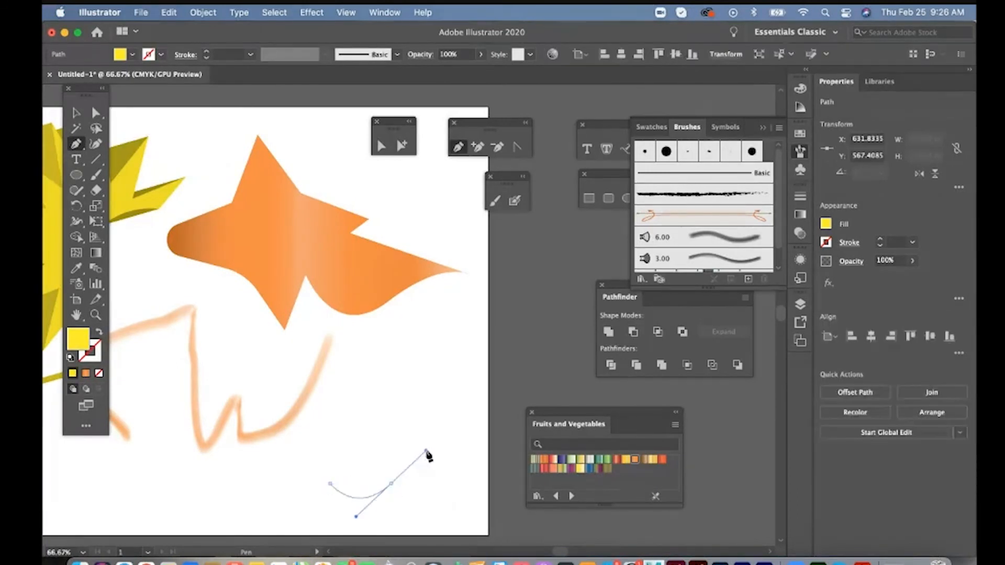
pyautogui.moveTo(452, 406); pyautogui.dragTo(478, 370)
pyautogui.moveTo(406, 348); pyautogui.dragTo(389, 361)
pyautogui.click(347, 411)
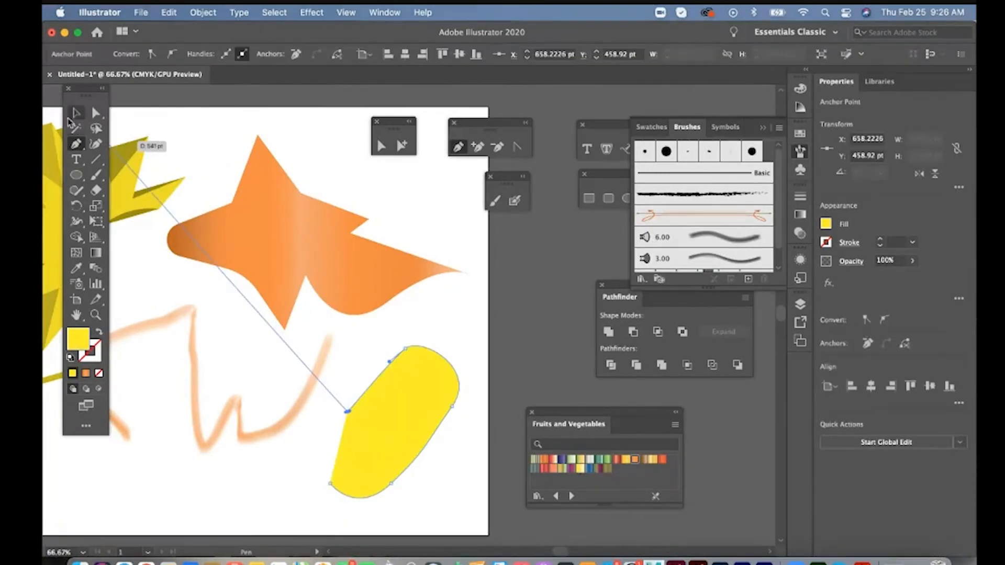
pyautogui.click(74, 114)
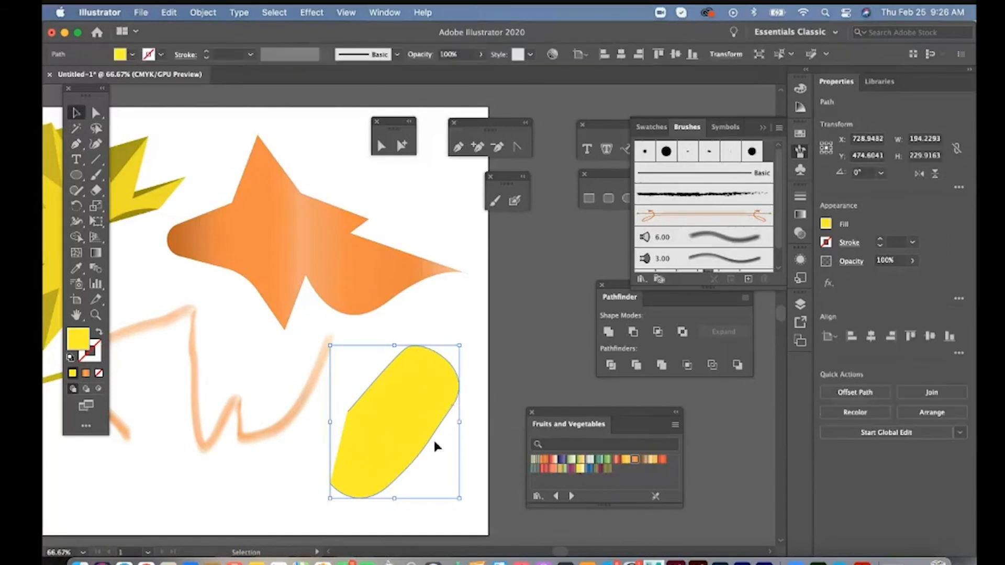
# - Remove the open path's fill and give it a blue 10 pt stroke
pyautogui.click(120, 54)
pyautogui.click(50, 77)
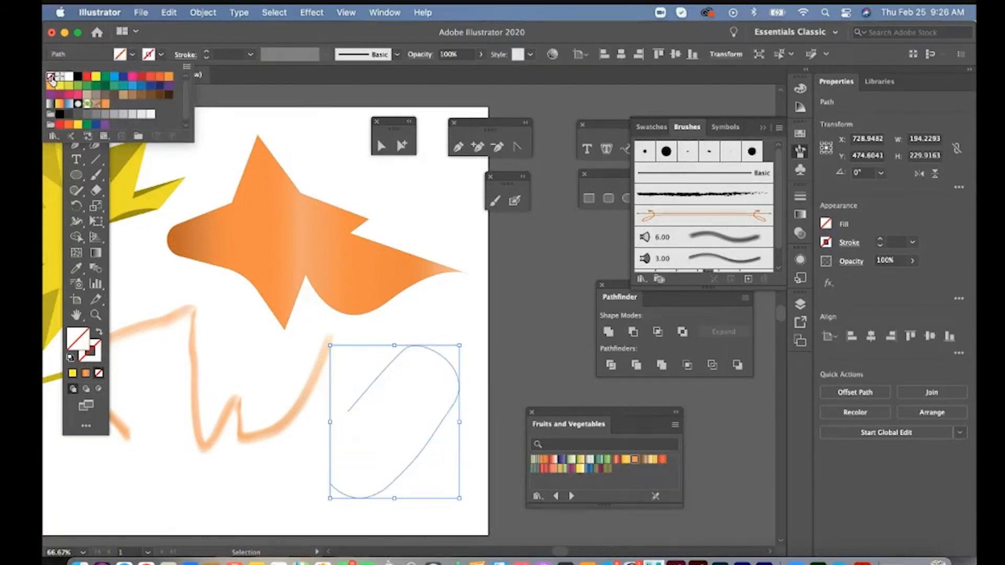
pyautogui.click(506, 385)
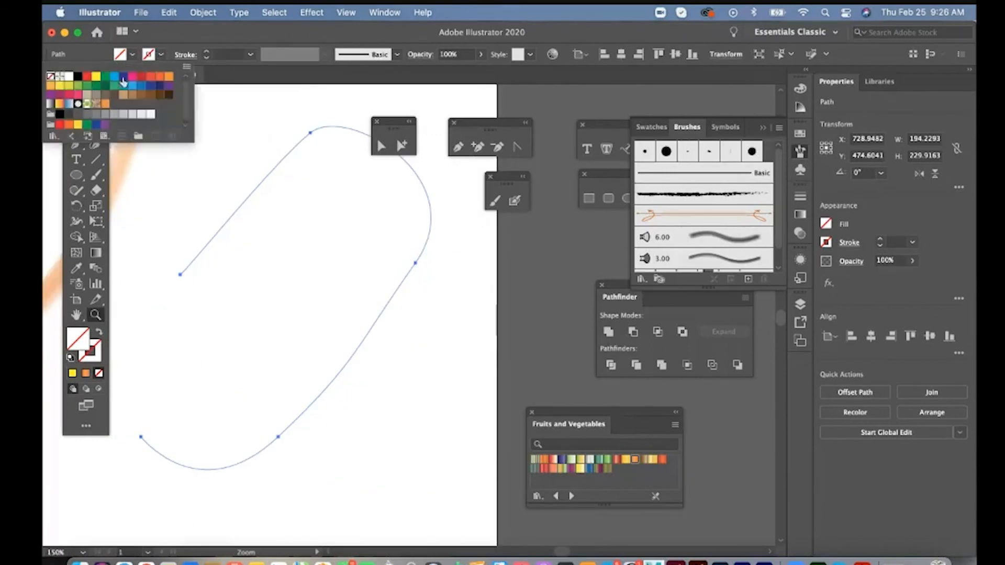
pyautogui.click(114, 76)
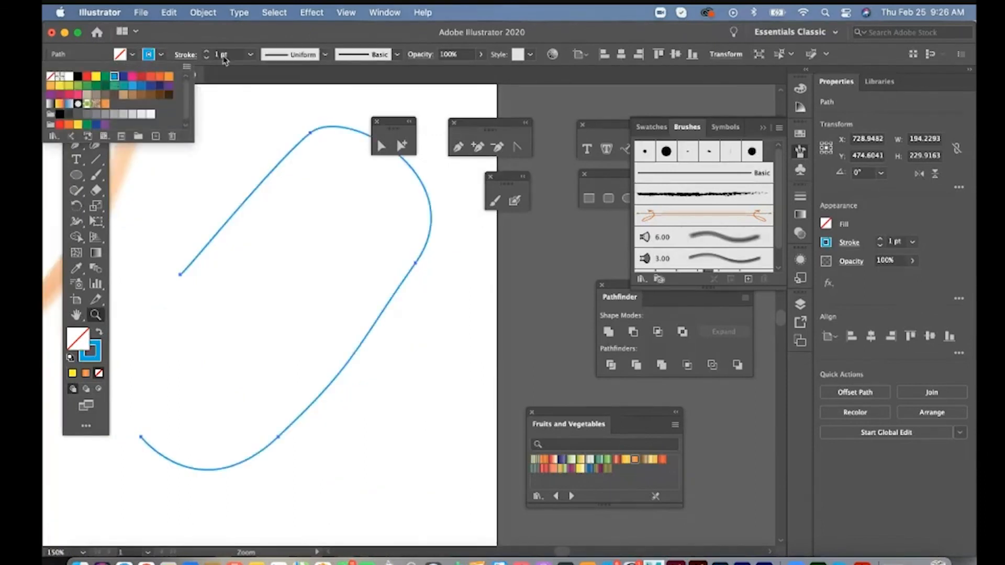
pyautogui.click(250, 54)
pyautogui.click(269, 241)
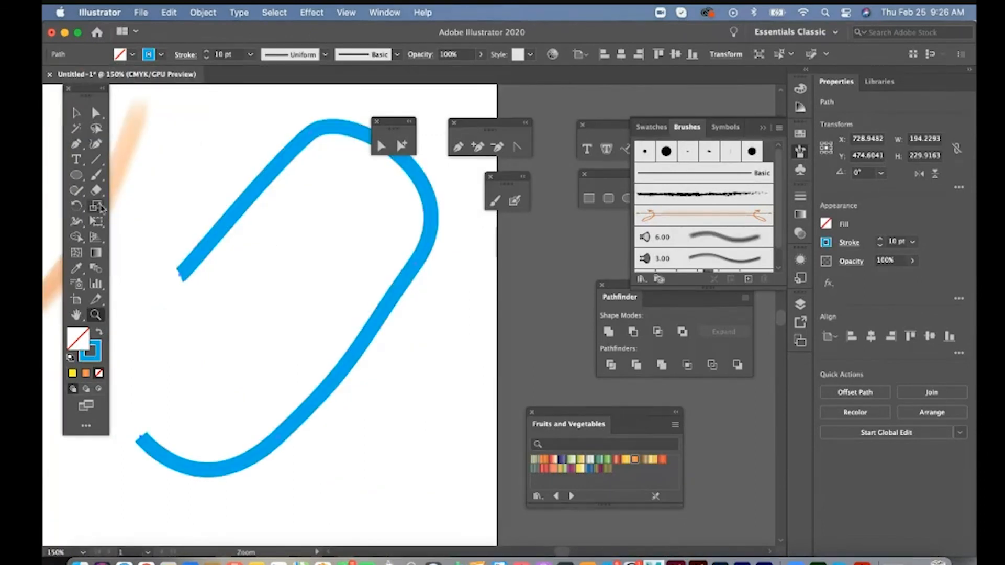
# - Try the Charcoal - Feather art brush on the blue path and undo it
pyautogui.click(96, 174)
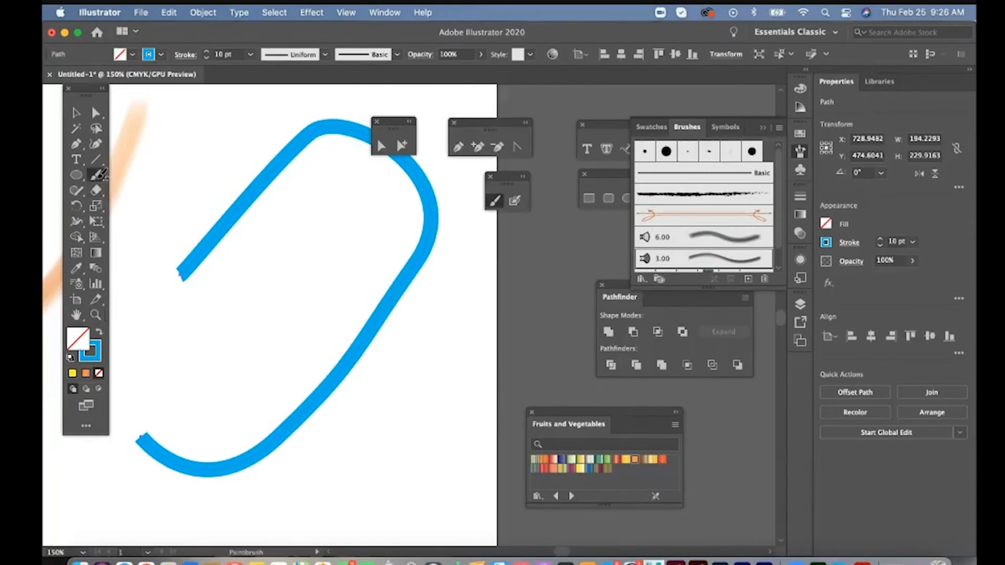
pyautogui.doubleClick(662, 195)
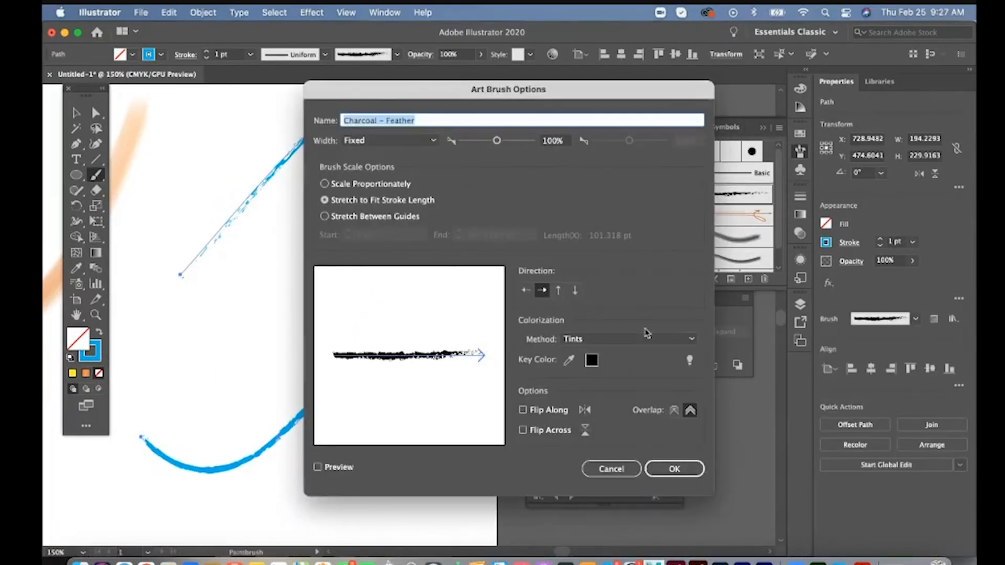
pyautogui.press('Return')
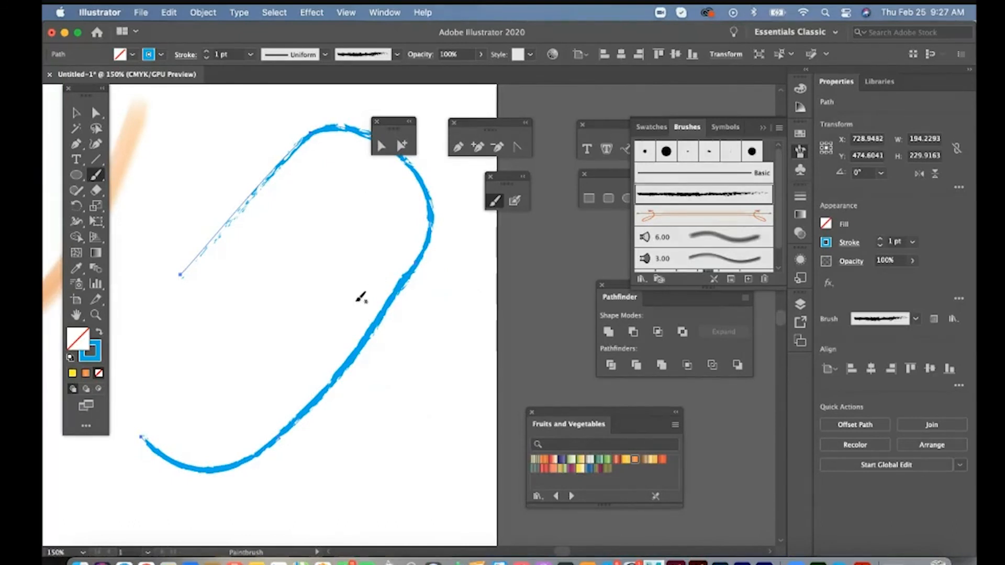
pyautogui.click(385, 13)
pyautogui.click(654, 197)
pyautogui.press('z')
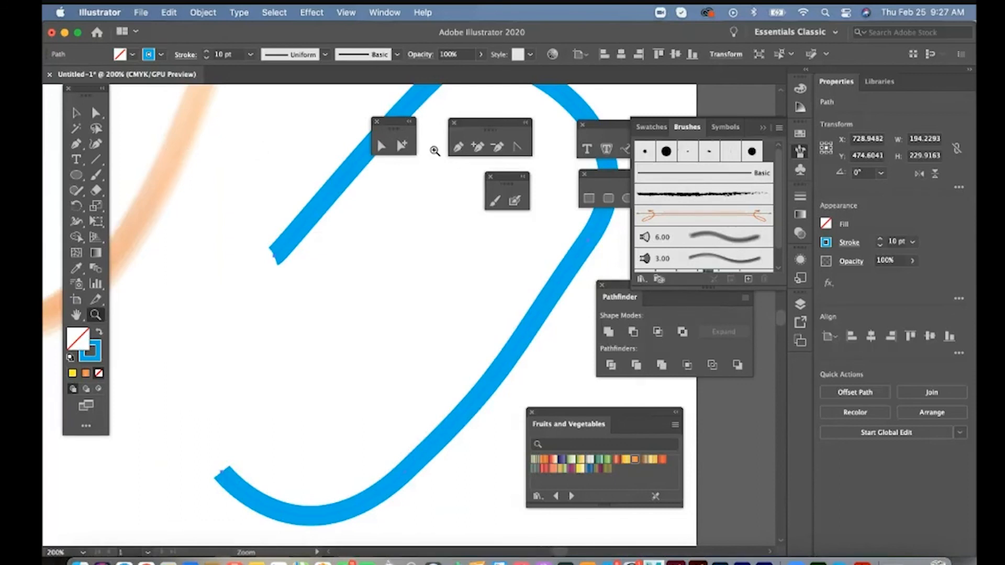
# - Draw a spiral about 96 pt wide and 81 pt high beside the blue path's lower left end
pyautogui.click(458, 146)
pyautogui.moveTo(95, 159); pyautogui.dragTo(148, 192)
pyautogui.moveTo(185, 253); pyautogui.dragTo(316, 364)
pyautogui.press('Up')
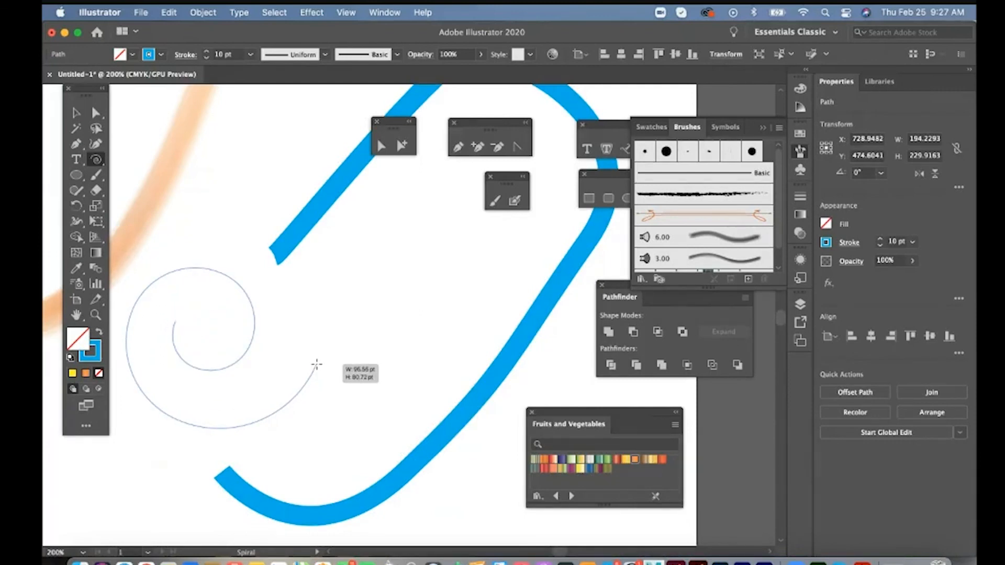
pyautogui.moveTo(316, 364); pyautogui.dragTo(316, 365)
# - Move the spiral down and left to about X 567 pt, Y 548 pt, with its outer end near the path's lower end
pyautogui.press('v')
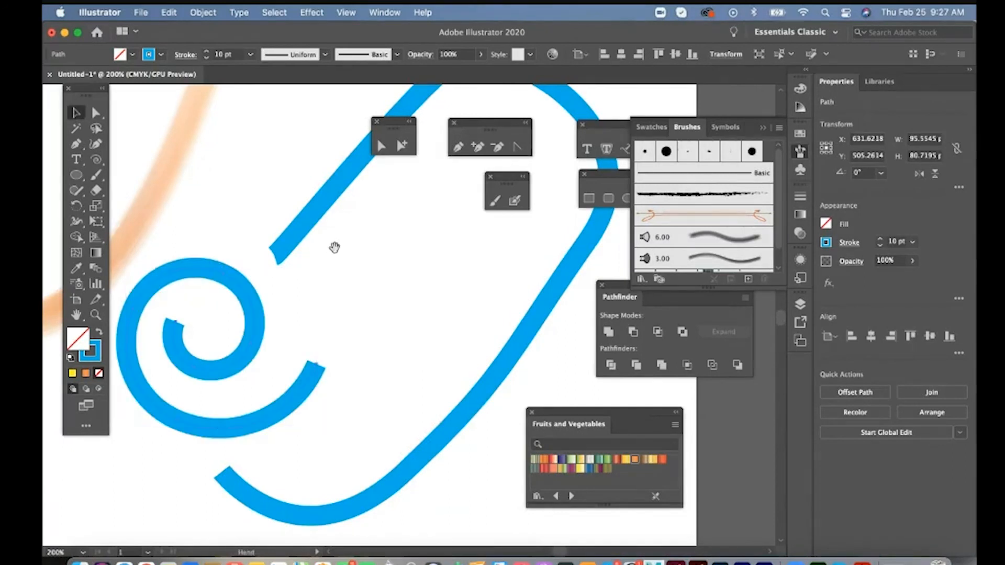
pyautogui.moveTo(332, 247)
pyautogui.mouseDown()
pyautogui.moveTo(350, 163)
pyautogui.moveTo(370, 136)
pyautogui.mouseUp()
pyautogui.moveTo(330, 282); pyautogui.dragTo(202, 367)
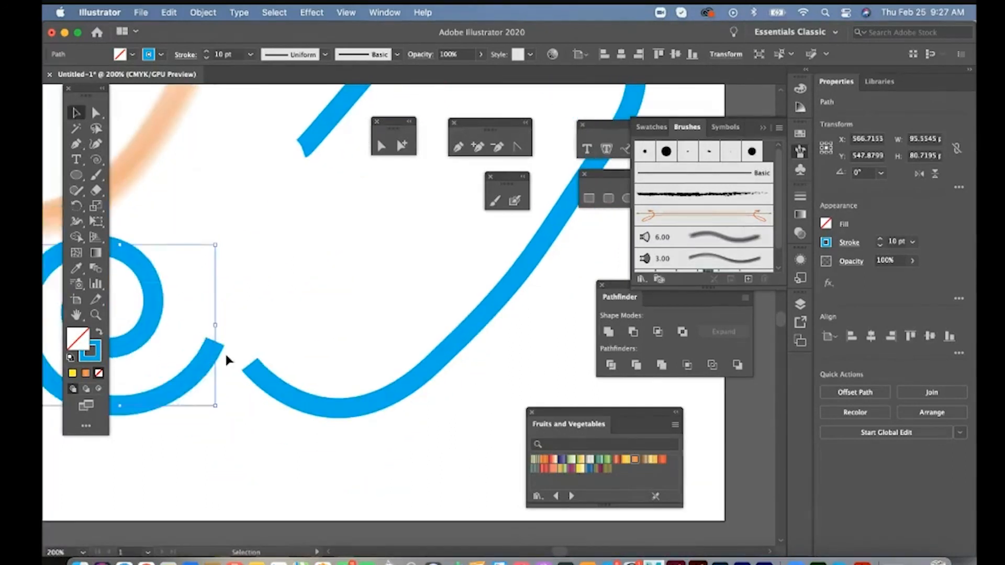
# - Join the spiral's outer endpoint to the blue path's lower left endpoint
pyautogui.press('a')
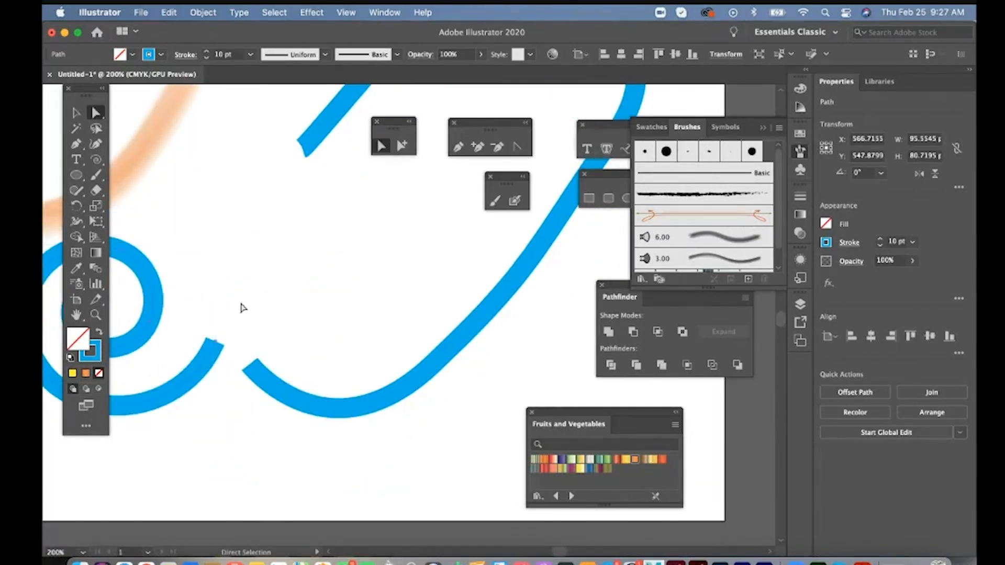
pyautogui.click(252, 365)
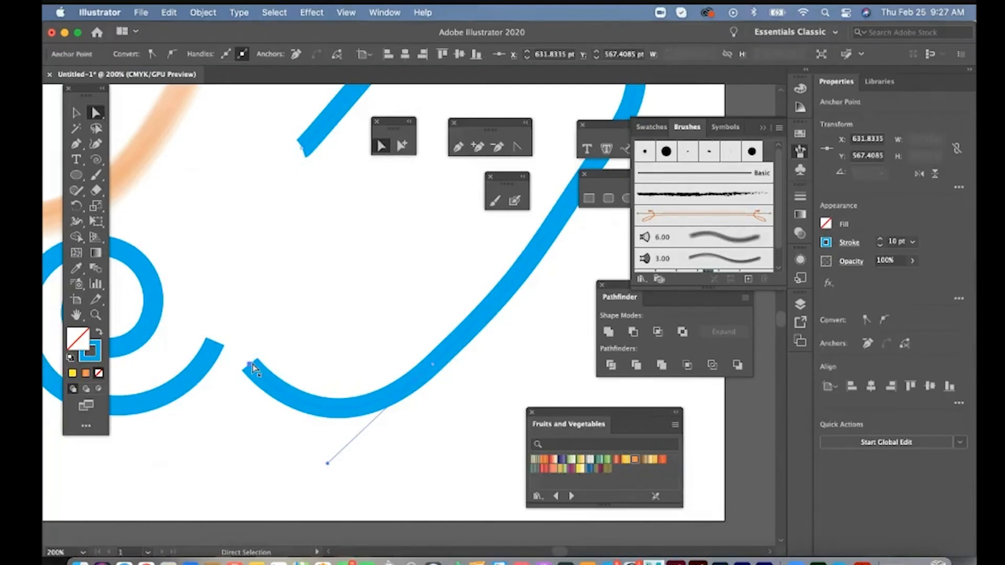
pyautogui.keyDown('shift'); pyautogui.click(216, 342); pyautogui.keyUp('shift')
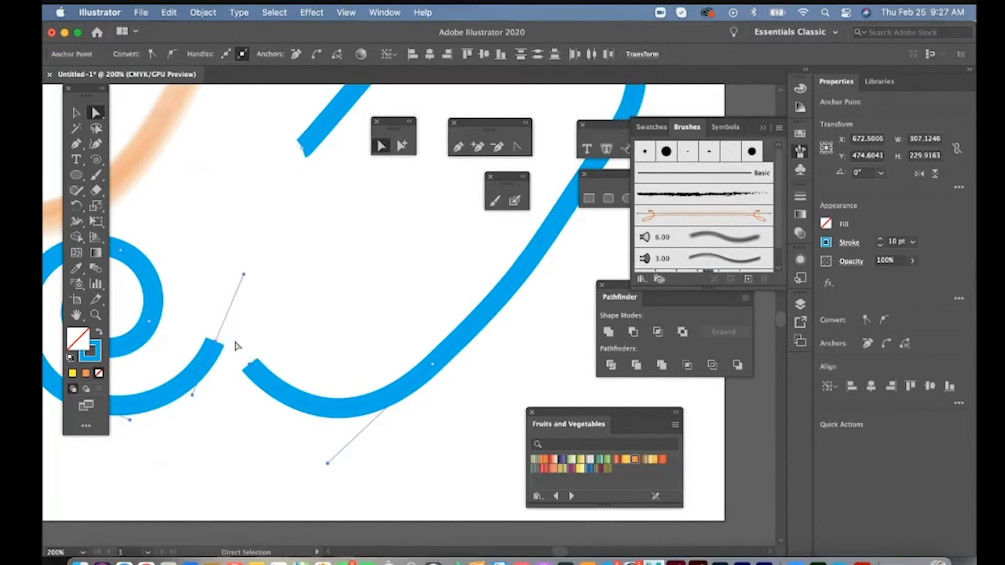
pyautogui.rightClick(245, 350)
pyautogui.click(256, 373)
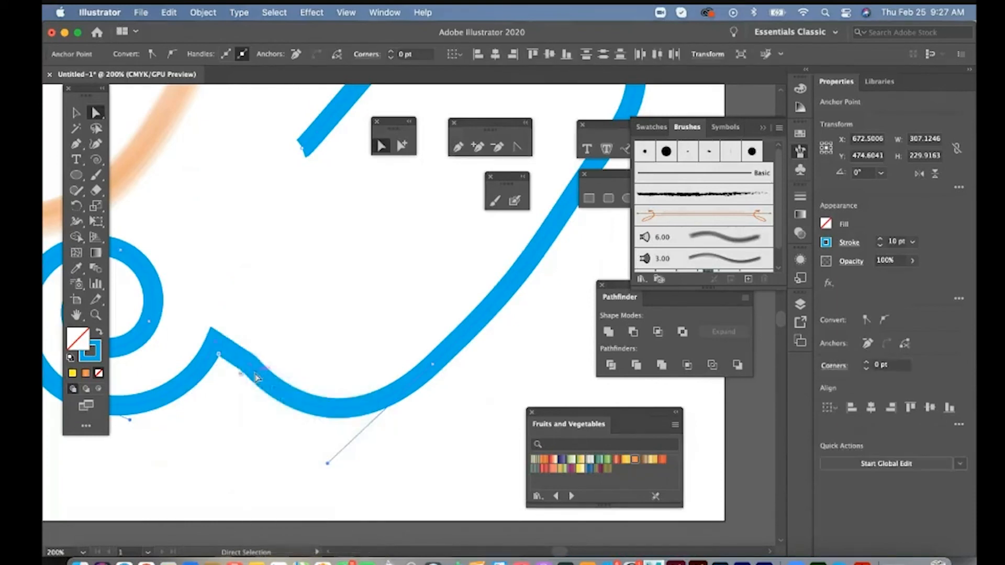